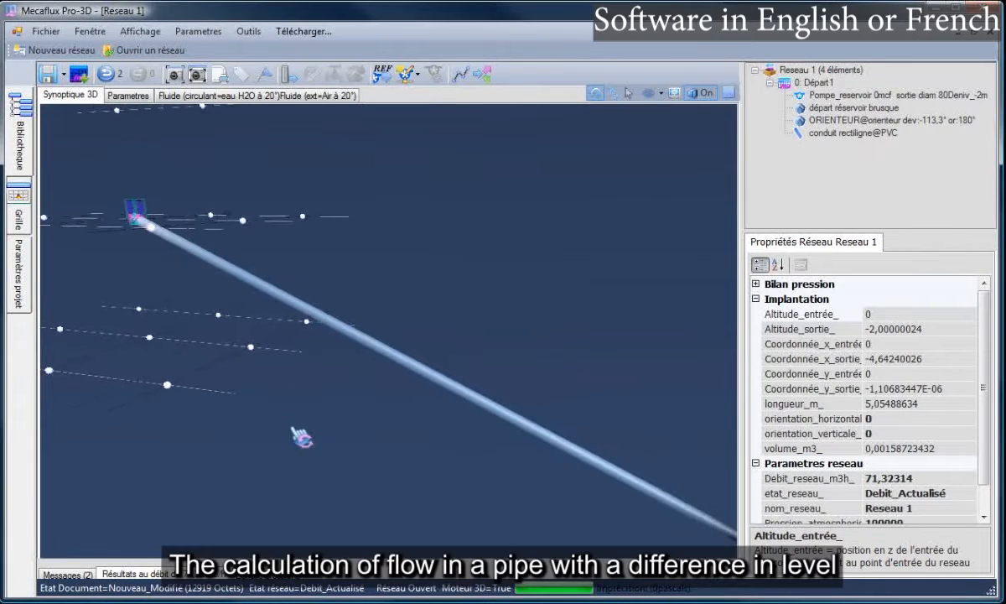
Step: Examine the finished sloping pipe network from several angles and view the straight conduit's dimensions and altitude properties
drag(296, 436, 363, 440)
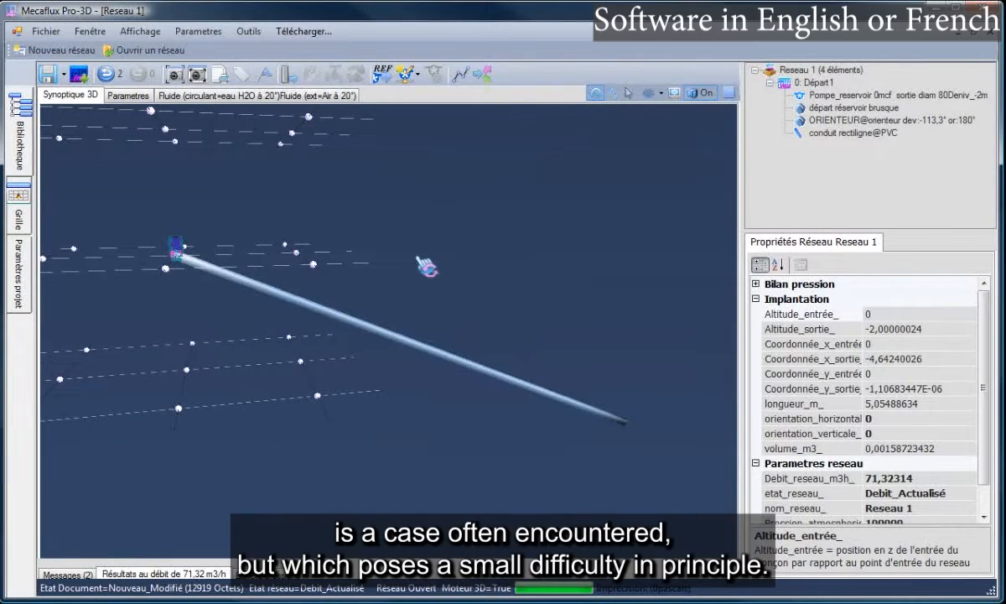
drag(425, 266, 481, 224)
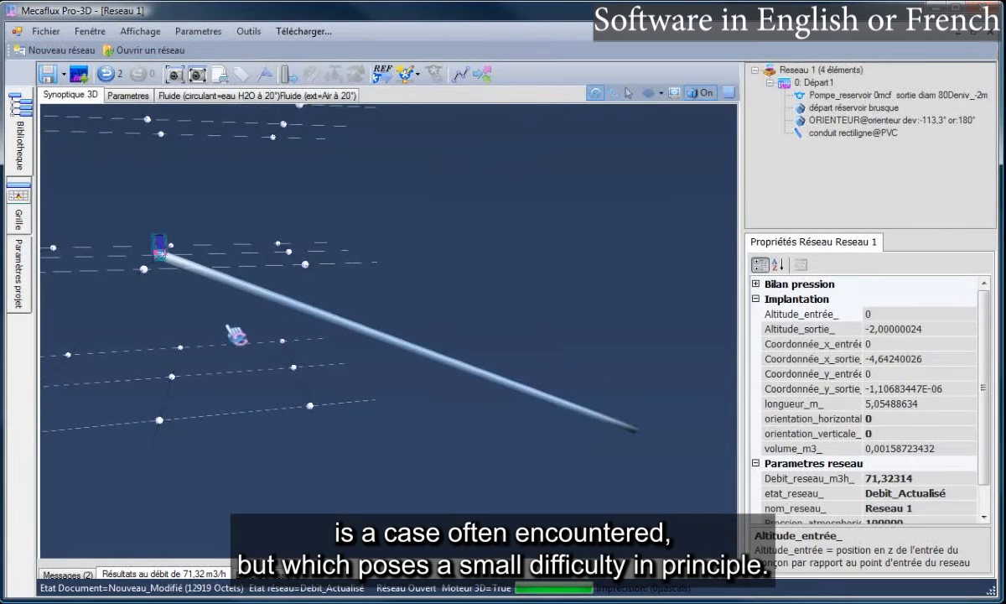
drag(225, 318, 292, 384)
drag(381, 382, 360, 266)
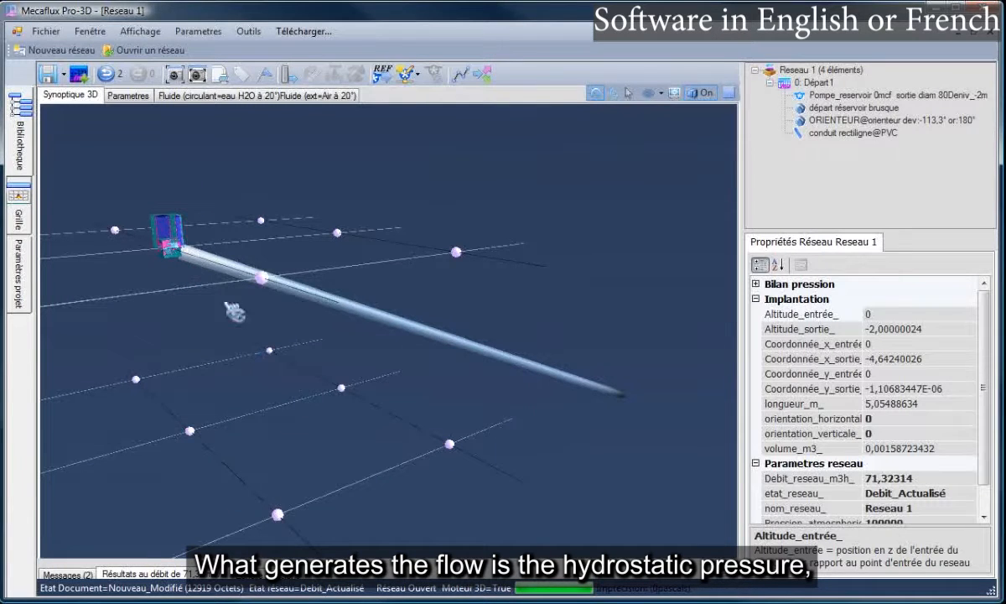
drag(491, 453, 417, 475)
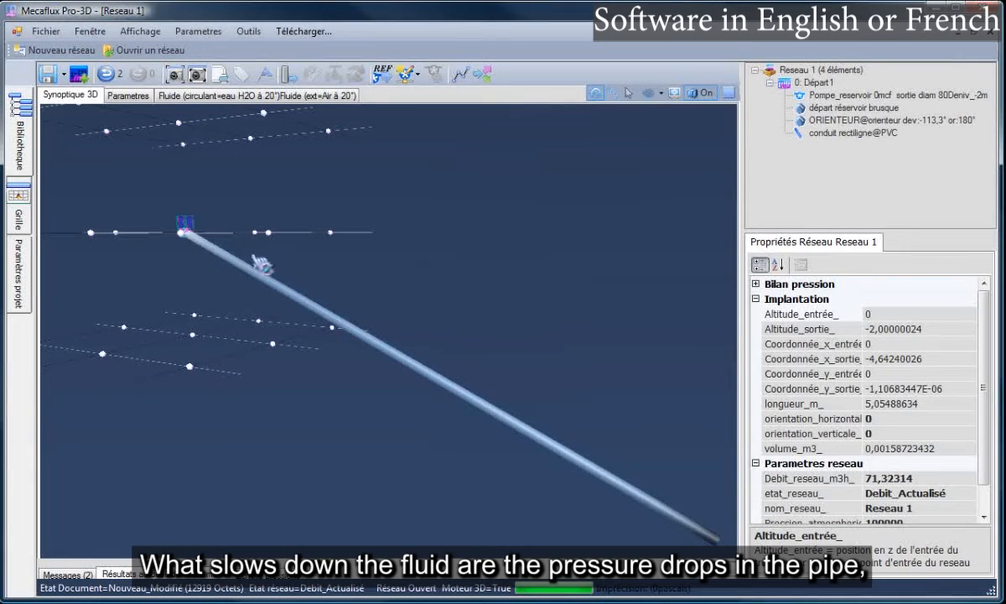
drag(441, 455, 473, 477)
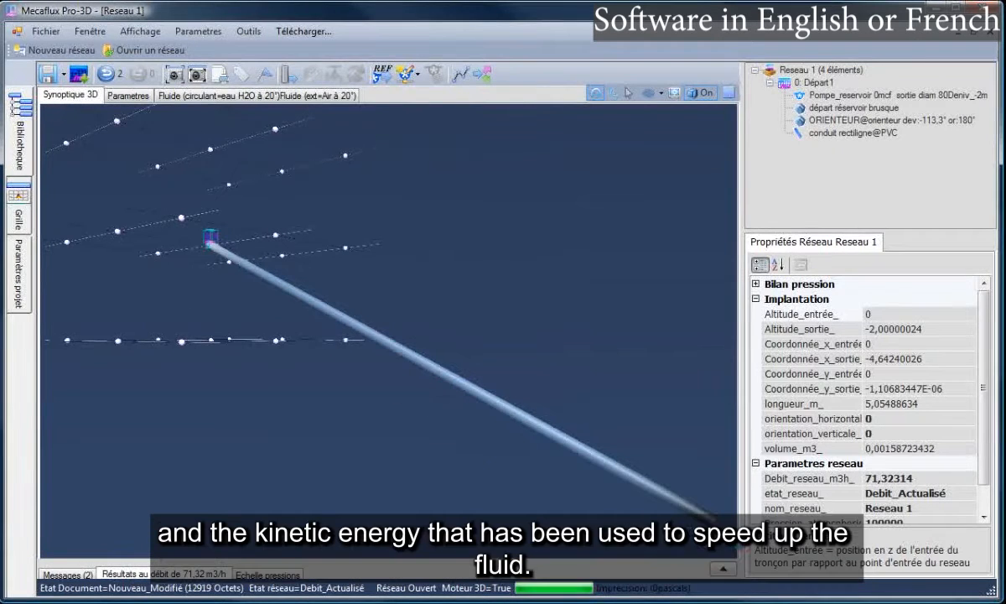
scroll(389, 331, down, 2)
drag(728, 537, 678, 524)
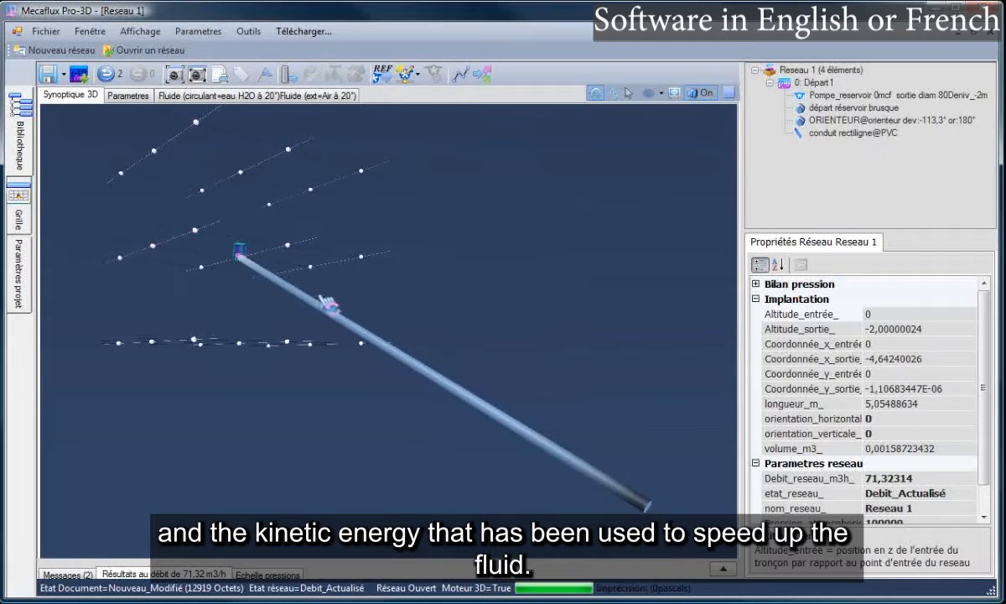
mouse_move(590, 517)
mouse_down()
mouse_move(608, 516)
mouse_move(596, 515)
mouse_up()
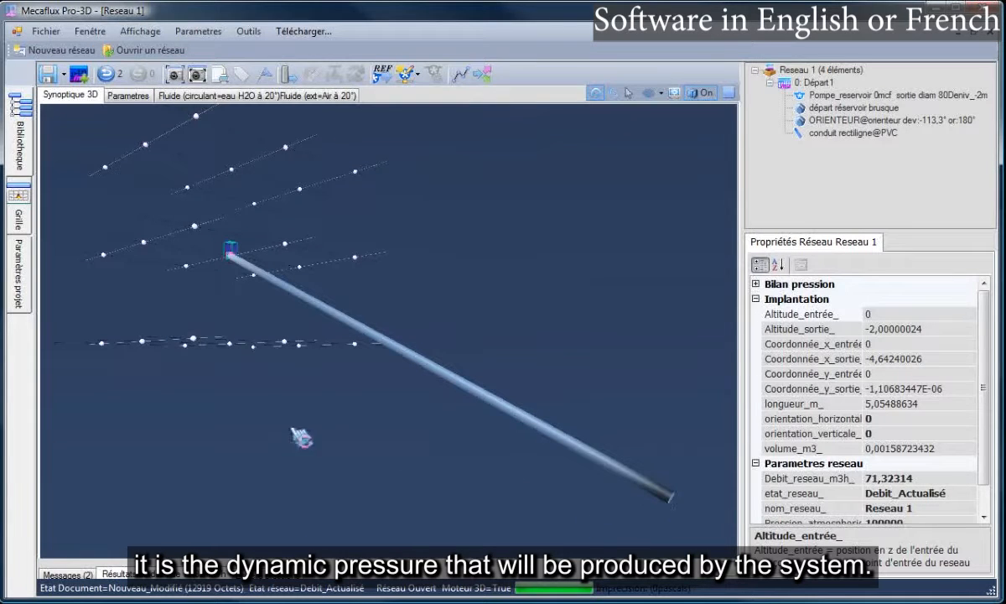
drag(251, 423, 270, 286)
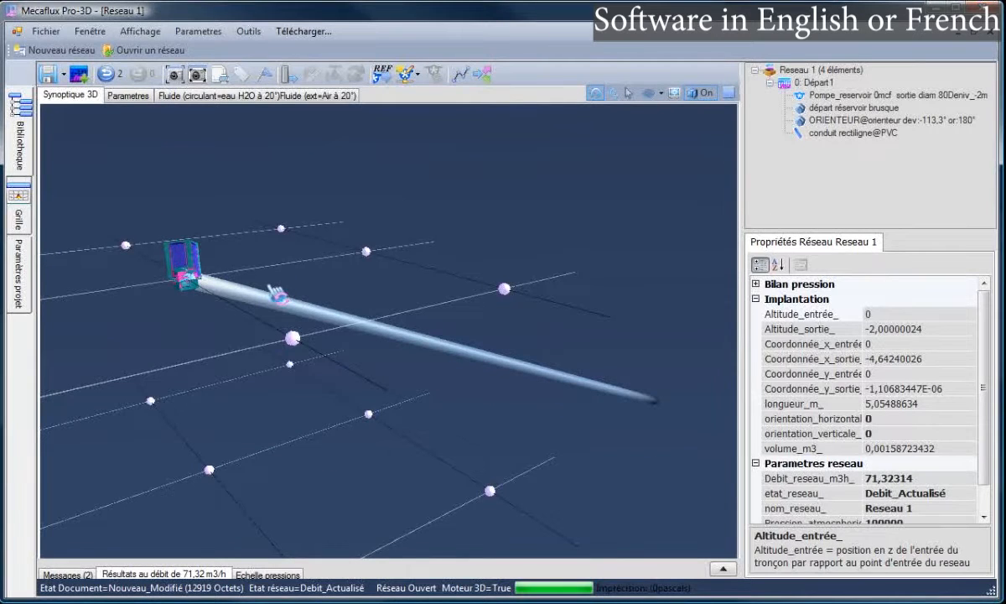
drag(225, 319, 200, 317)
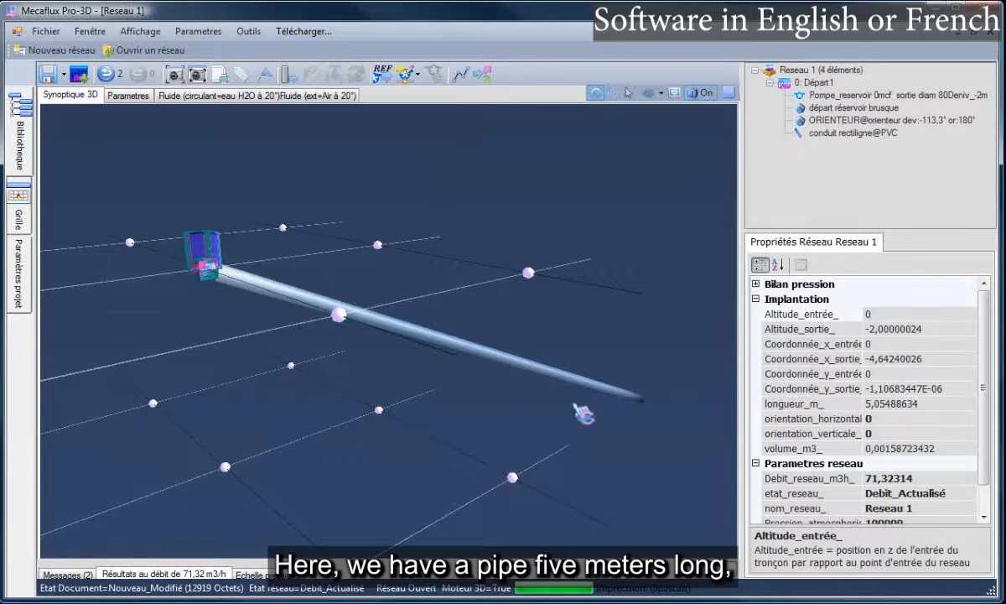
drag(547, 390, 529, 407)
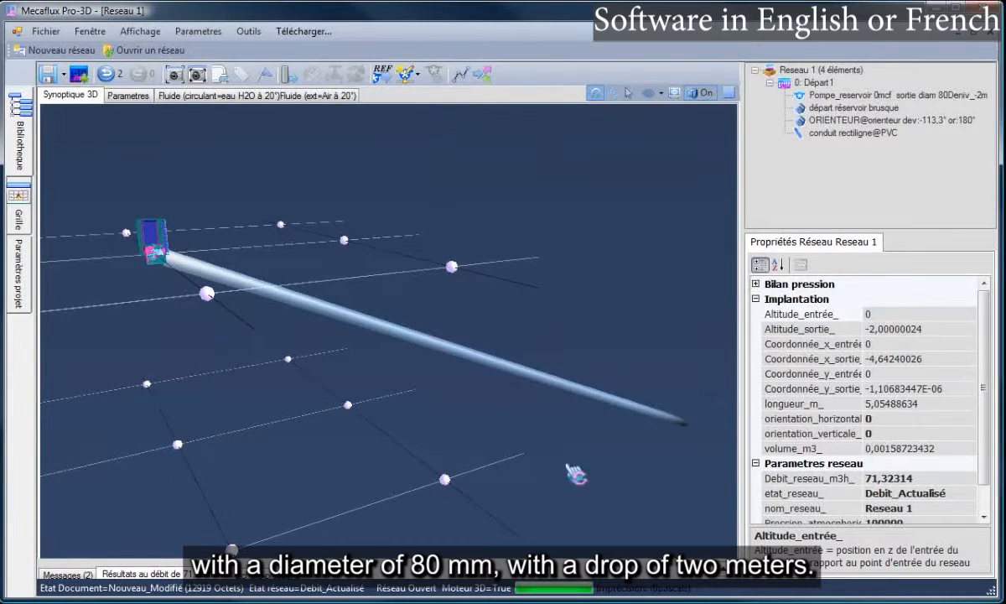
drag(576, 475, 575, 470)
click(703, 463)
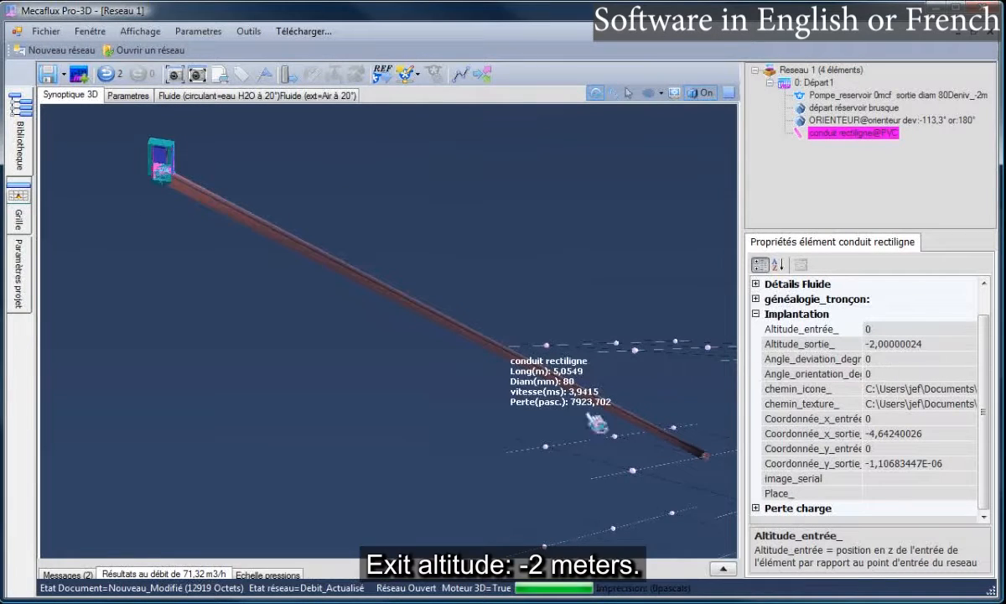
click(403, 415)
drag(405, 416, 470, 441)
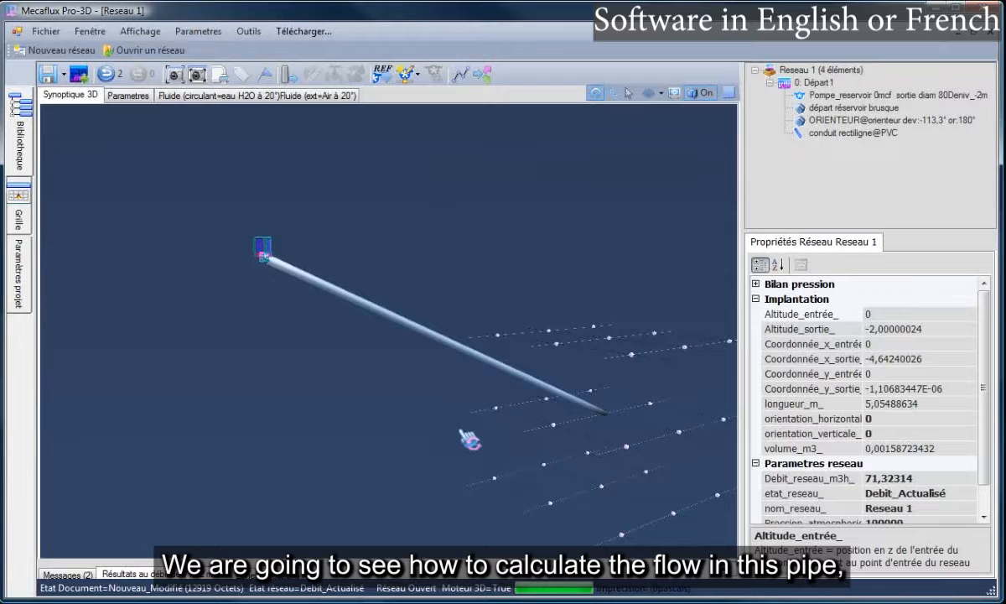
drag(470, 440, 391, 416)
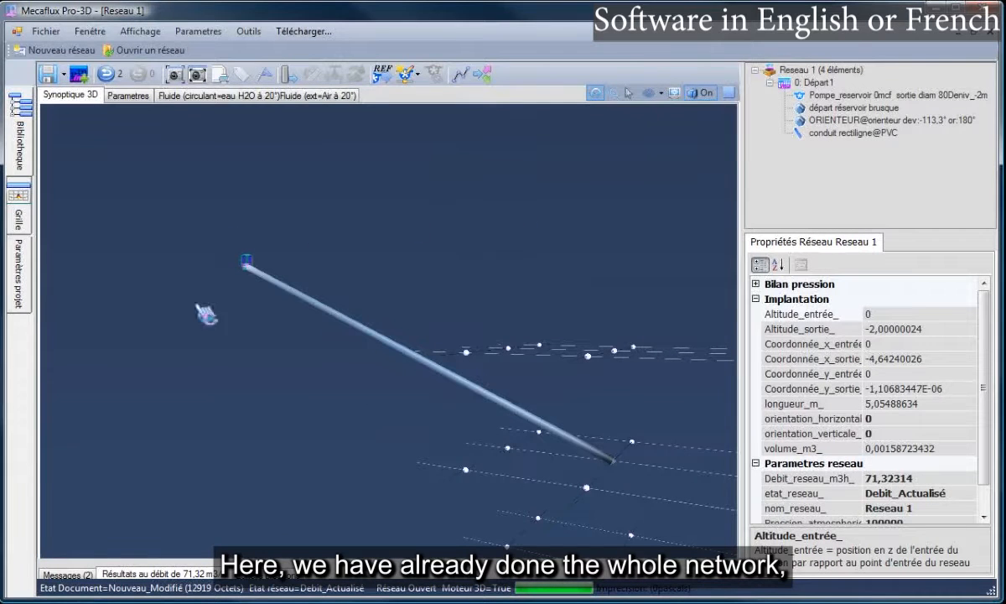
drag(202, 314, 289, 357)
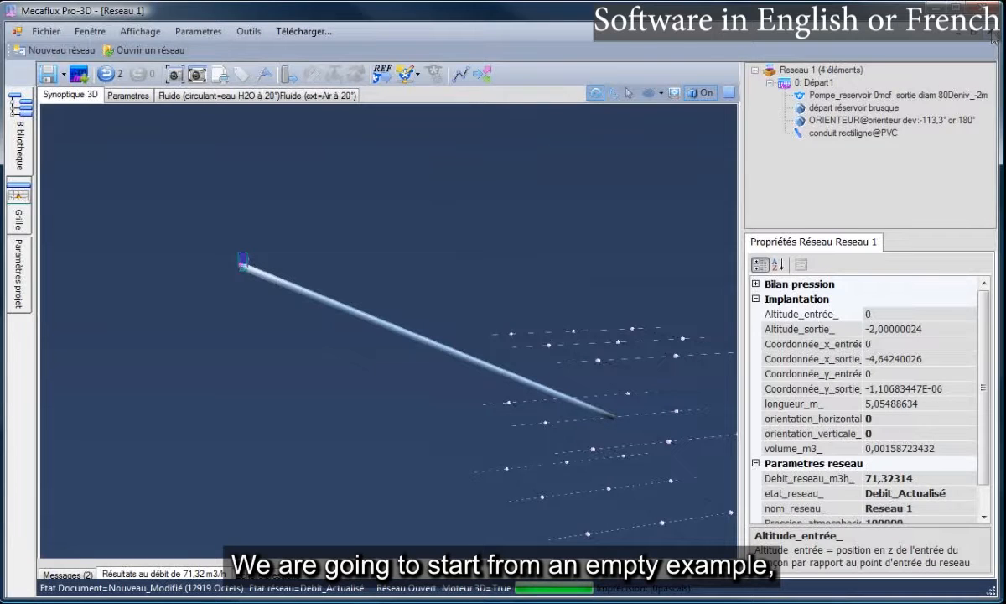
Step: Close the existing network Reseau 1 to get an empty workspace
click(994, 35)
click(669, 334)
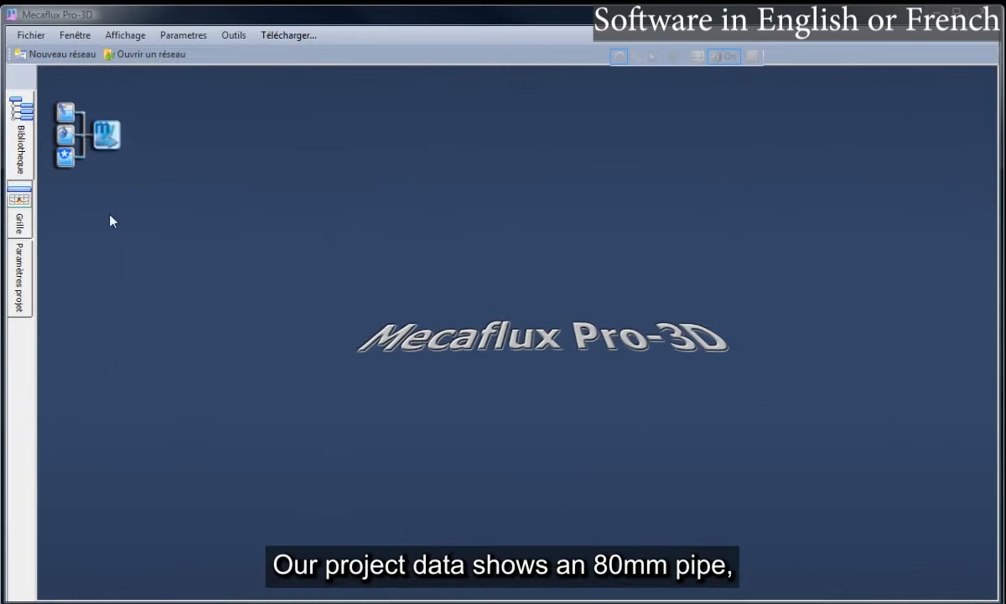
Step: Create a PVC conduit with an 80 mm inner diameter and 1 mm roughness and save it in the conduit library
click(86, 144)
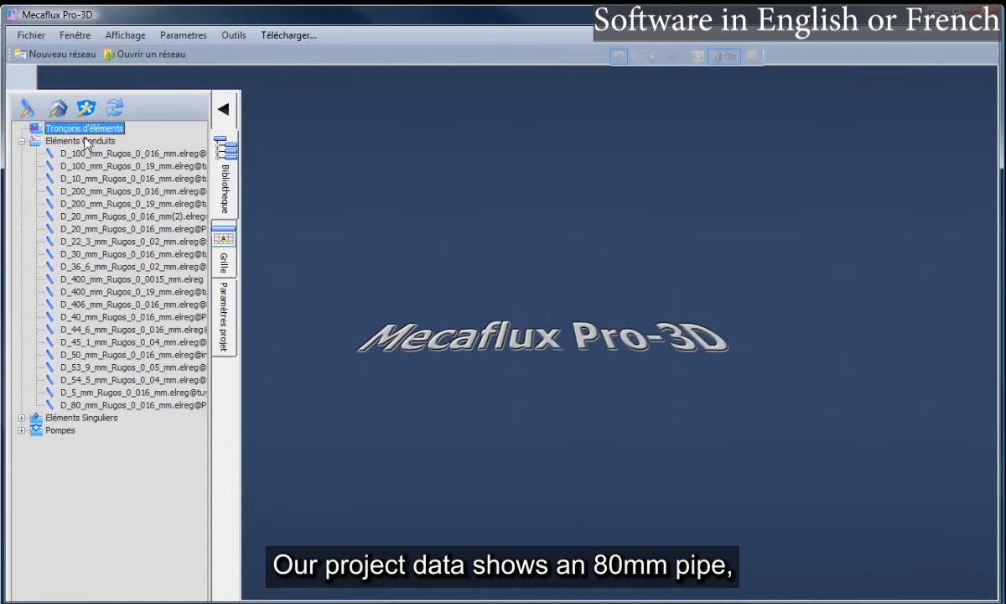
click(29, 118)
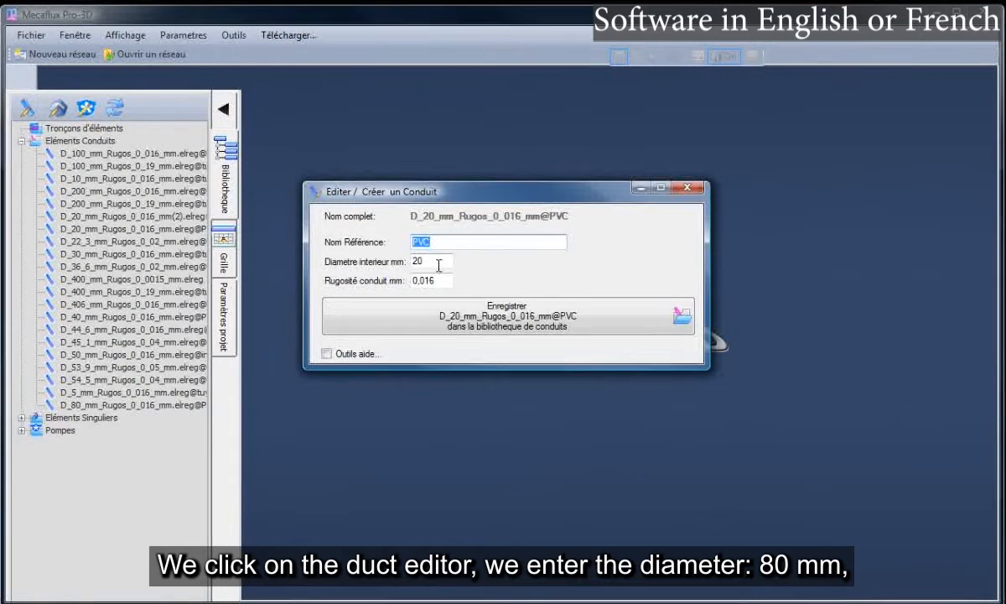
key(Tab)
text(80)
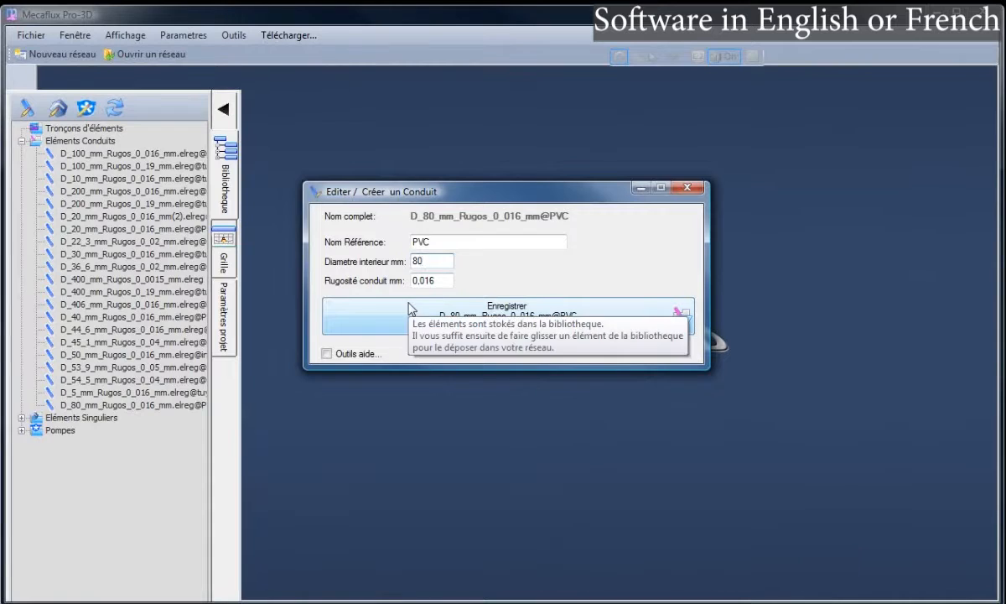
key(Tab)
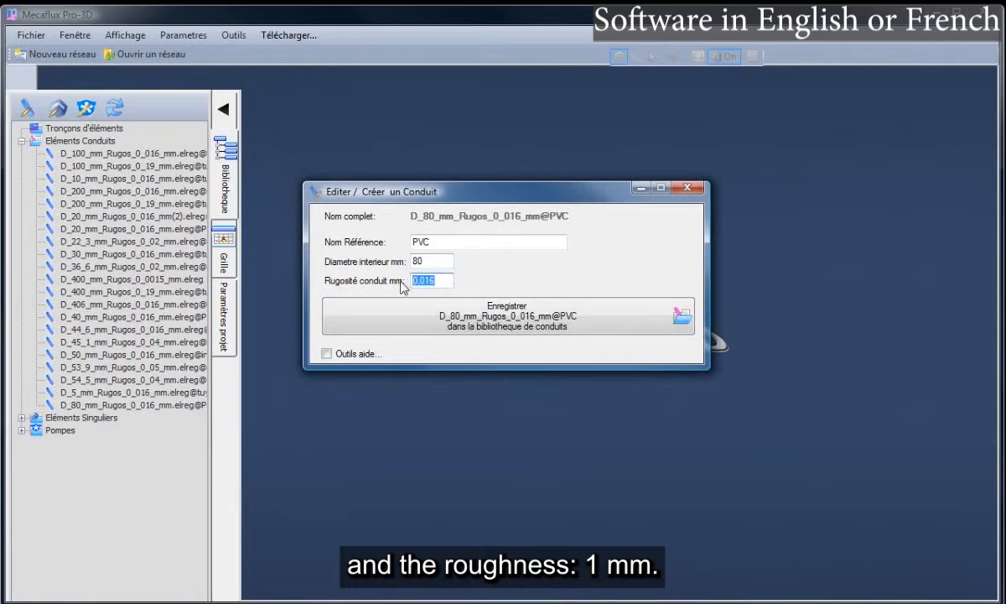
text(1)
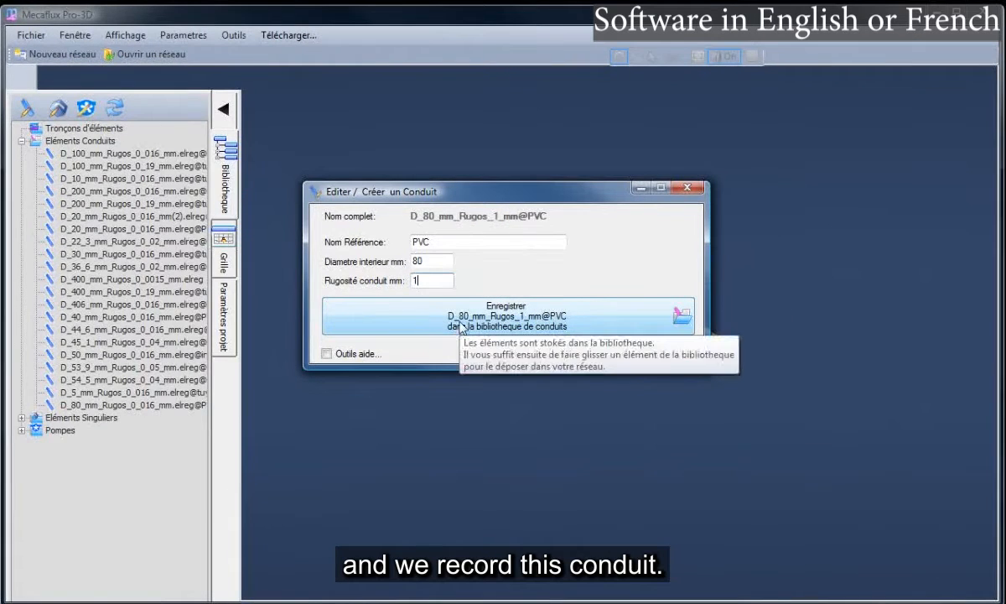
click(462, 325)
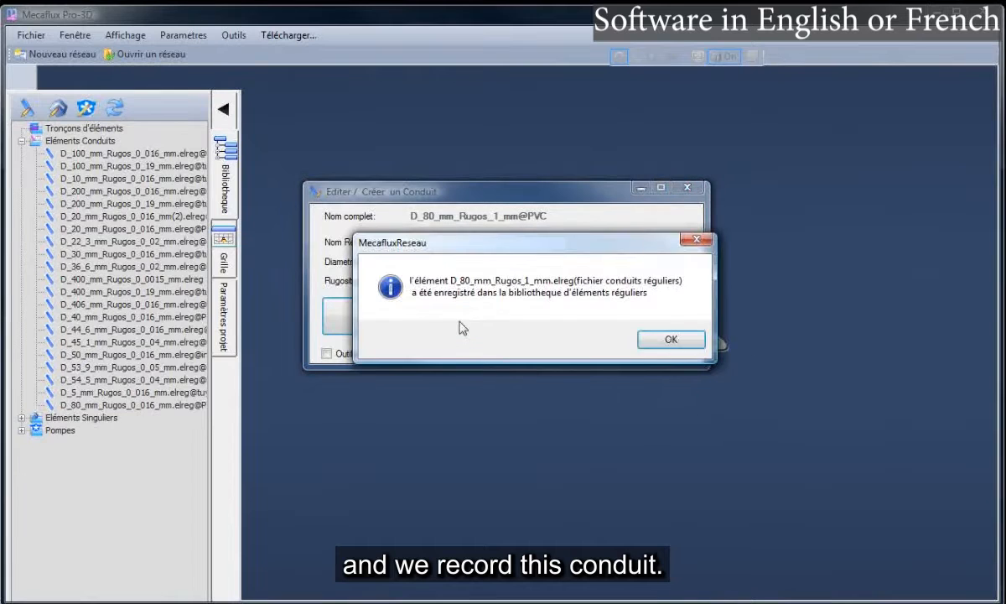
click(669, 339)
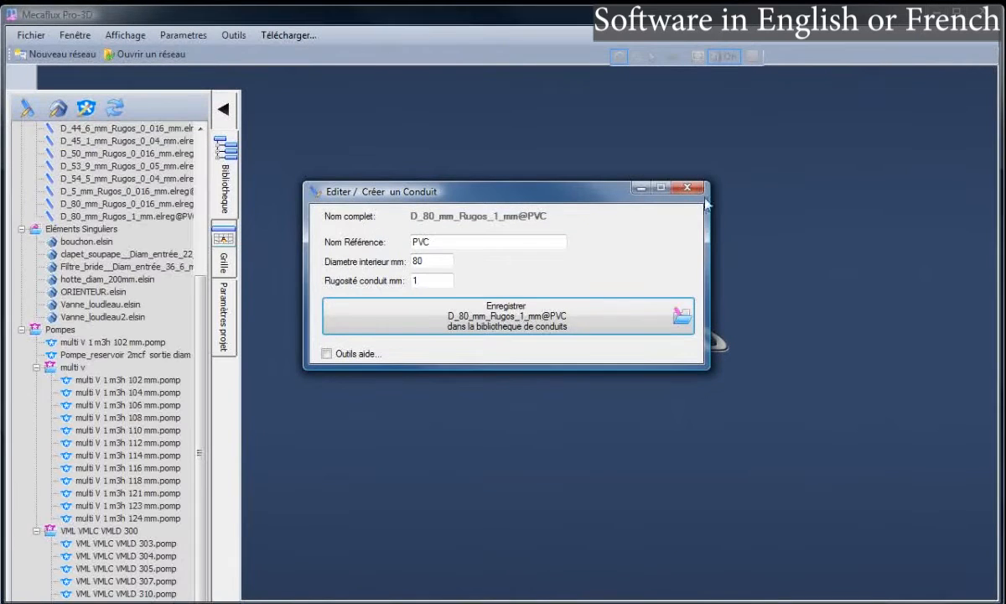
Step: Start a new network with the D_80_mm_Rugos_1_mm PVC conduit from the library, placing it as a horizontal run about 1.5 m long
click(21, 228)
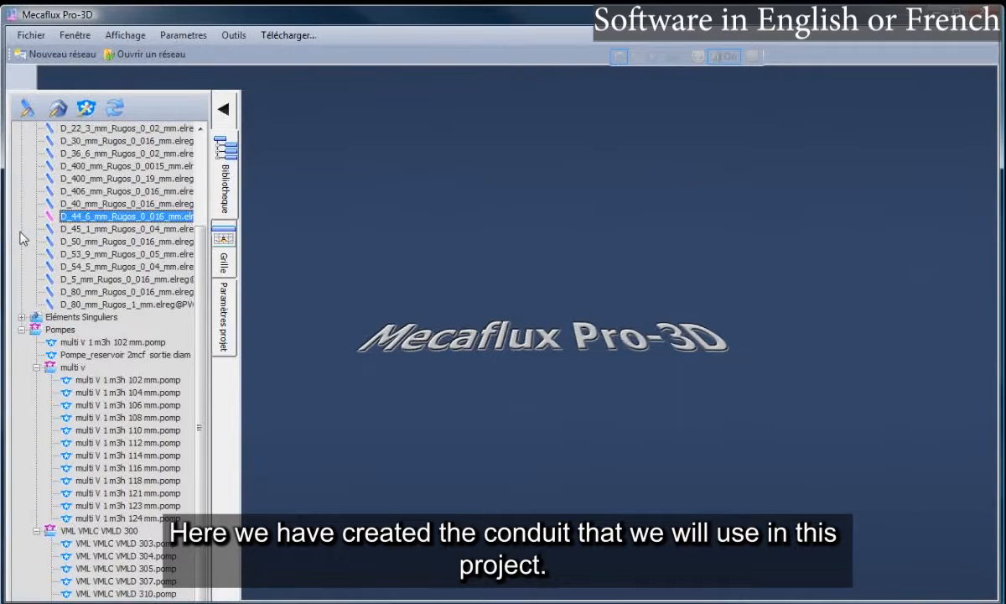
click(80, 305)
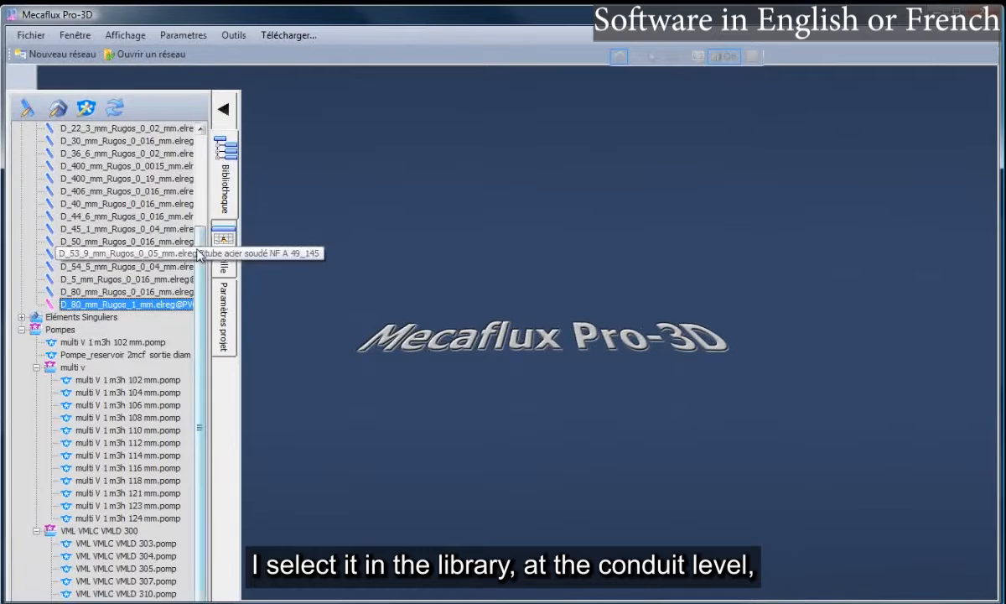
scroll(159, 285, up, 3)
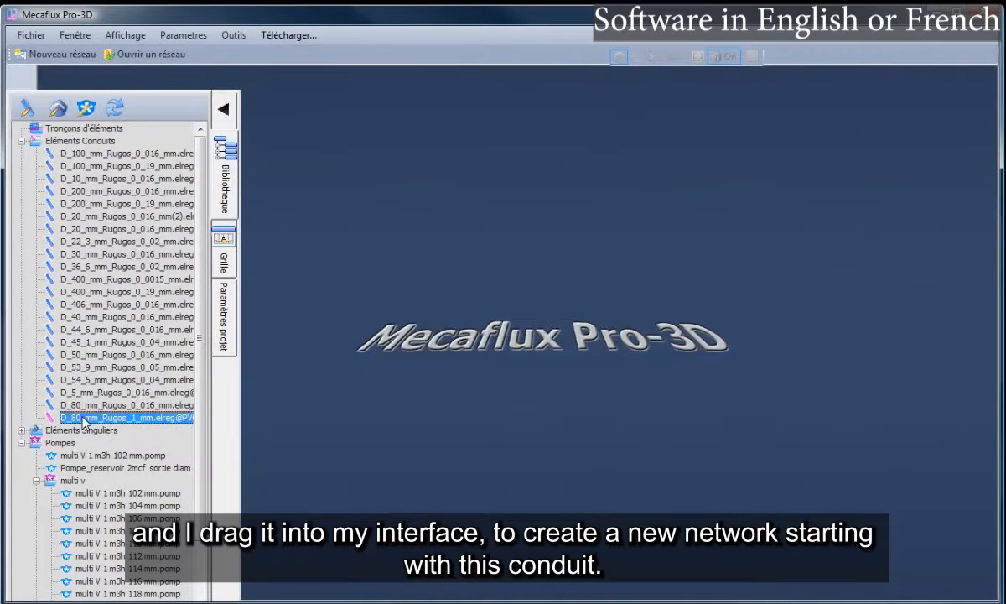
drag(84, 422, 417, 265)
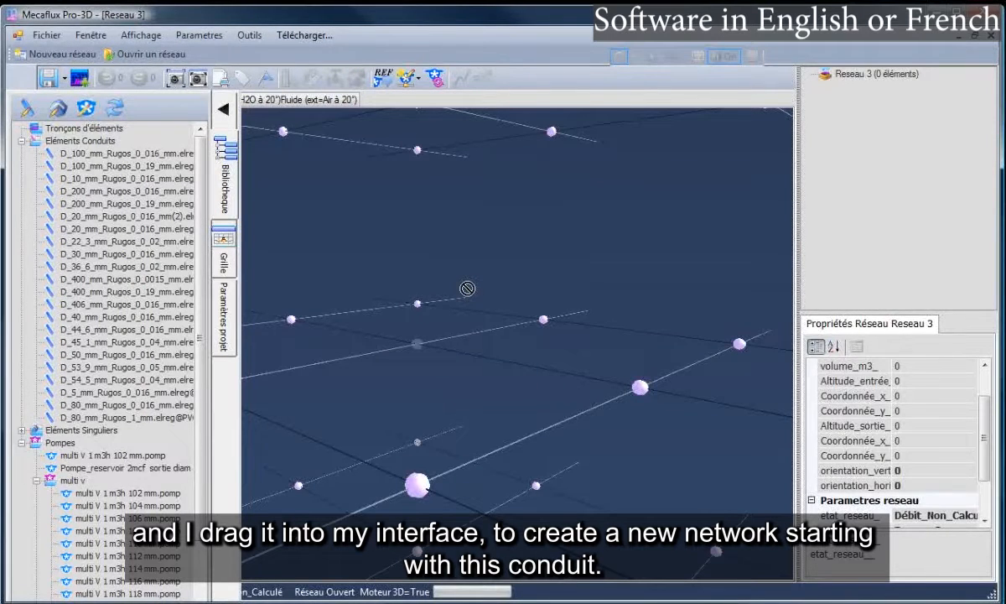
drag(467, 288, 482, 333)
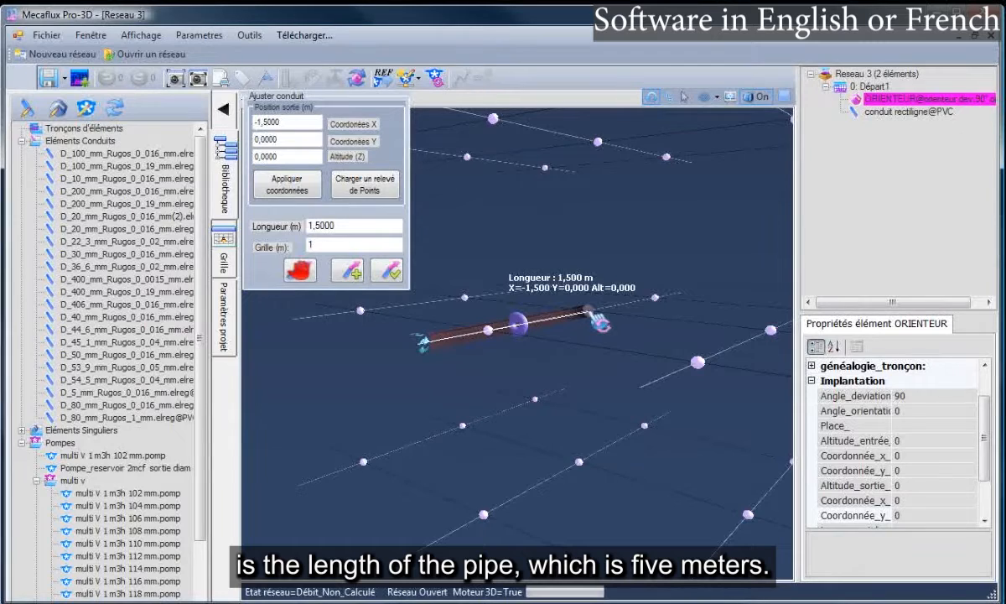
click(598, 321)
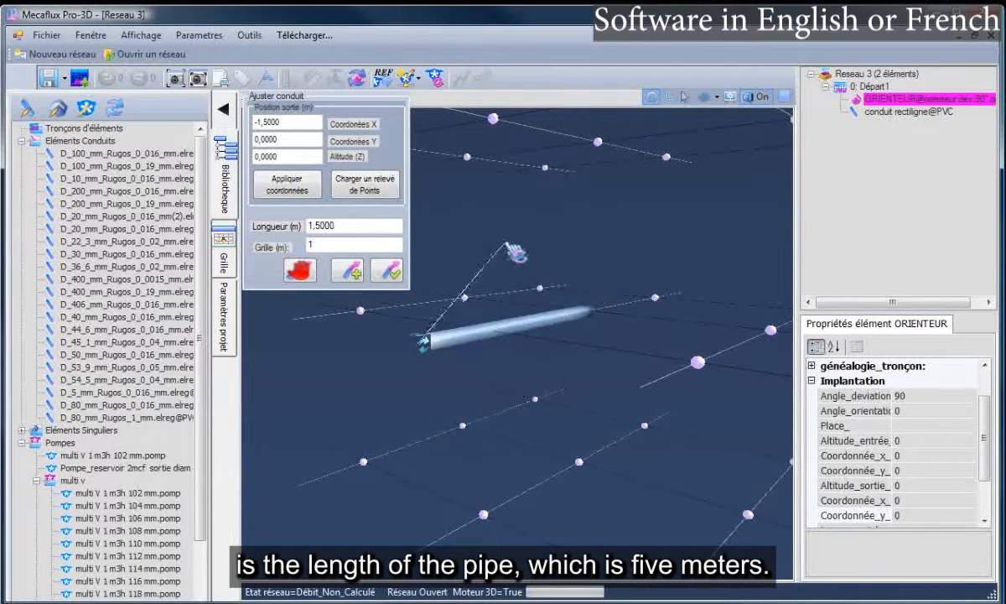
Step: Set the conduit's length to 5 m, then apply an exit altitude of -2 m to its outlet coordinates
drag(351, 228, 281, 215)
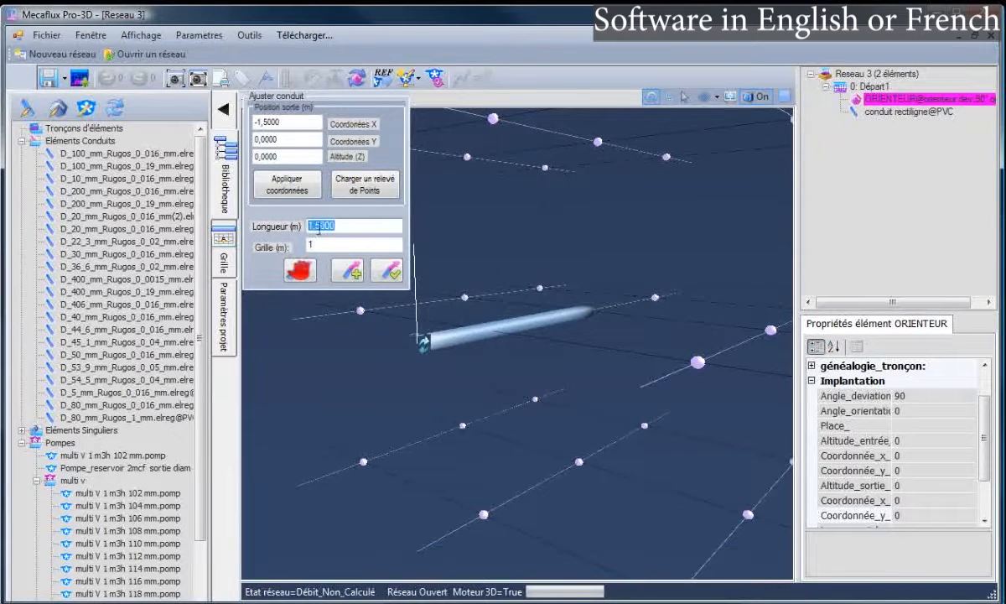
text(5)
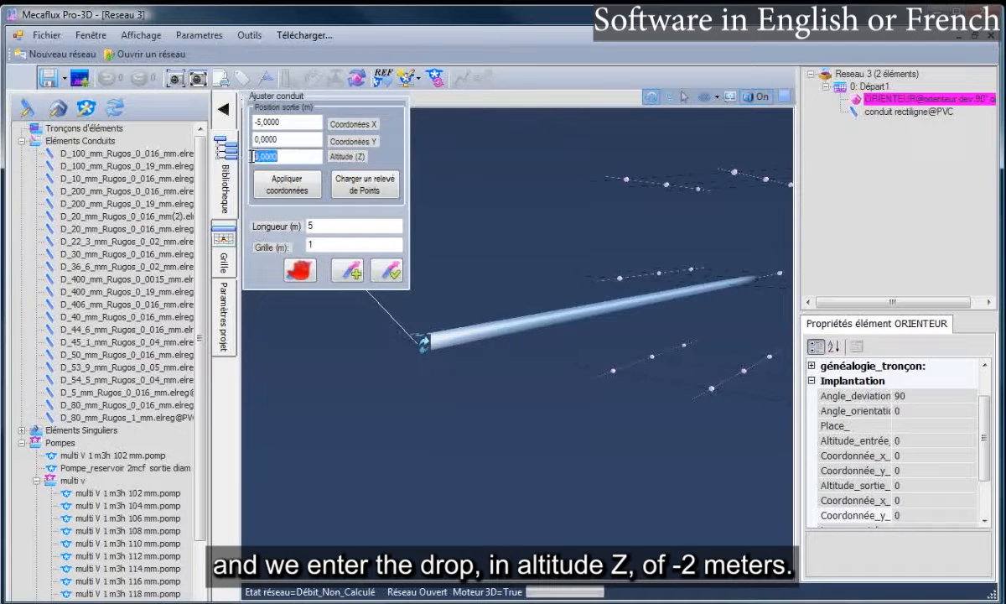
double_click(270, 158)
text(-2)
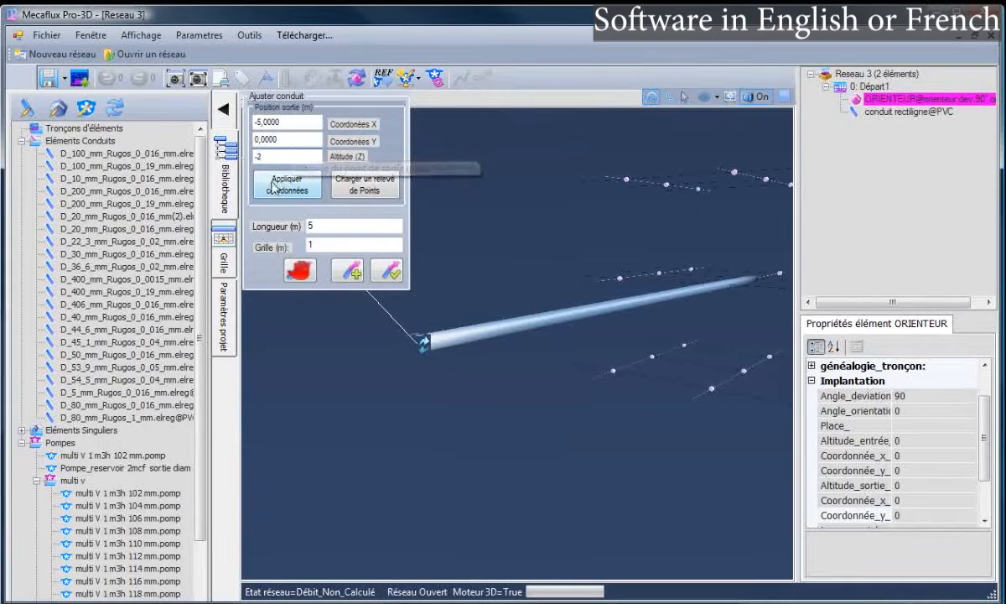
click(280, 191)
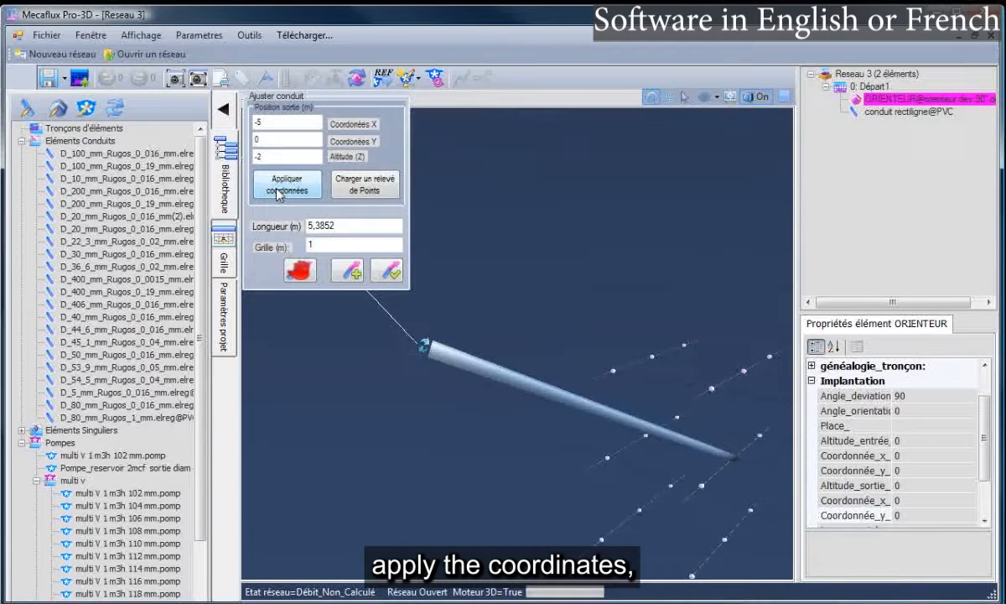
Step: Reset the conduit's length to 5 m, reapply the -2 m exit altitude and validate the conduit's adjustment
drag(315, 227, 336, 225)
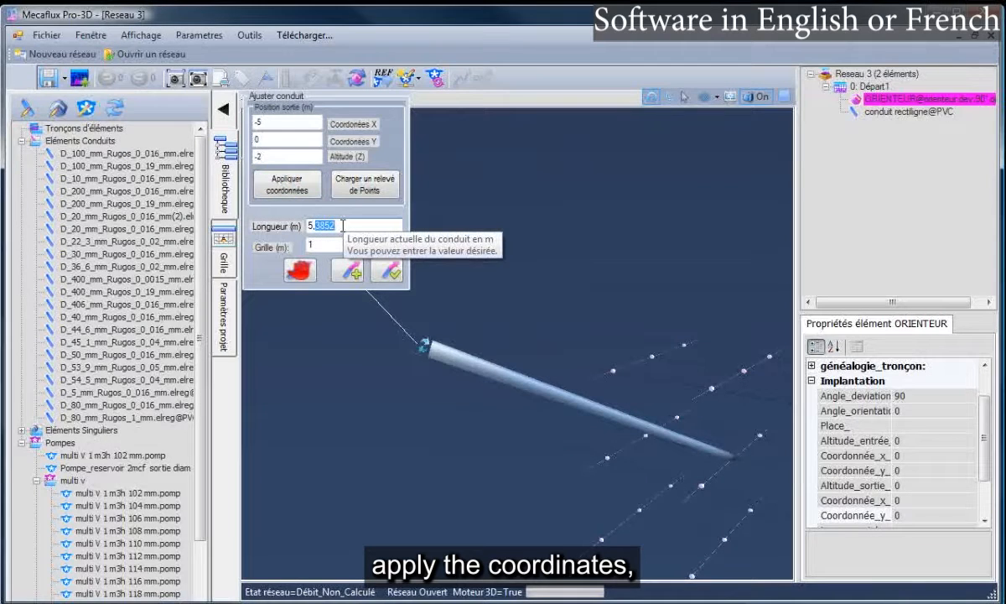
key(BackSpace)
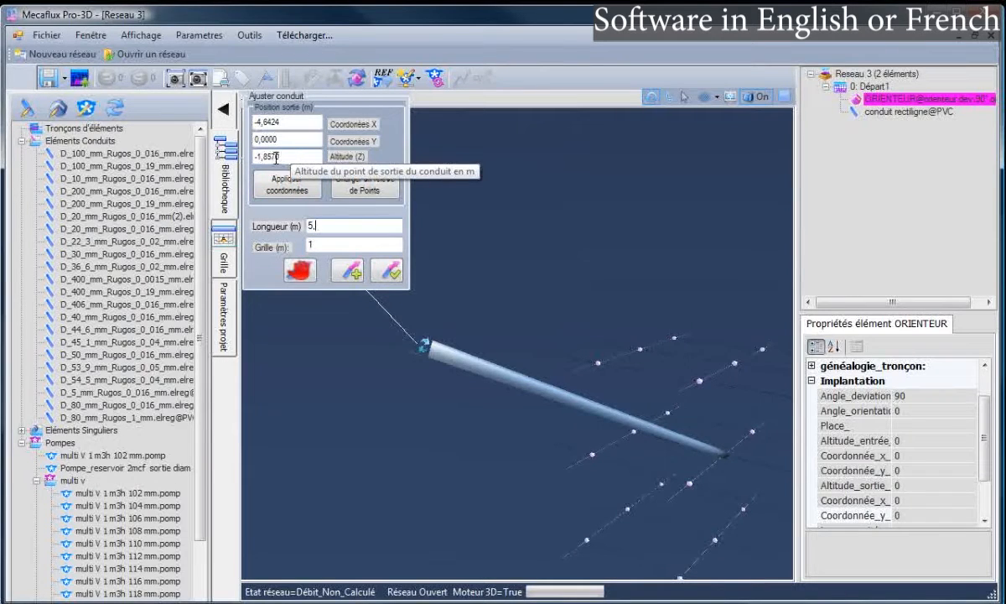
drag(259, 157, 327, 156)
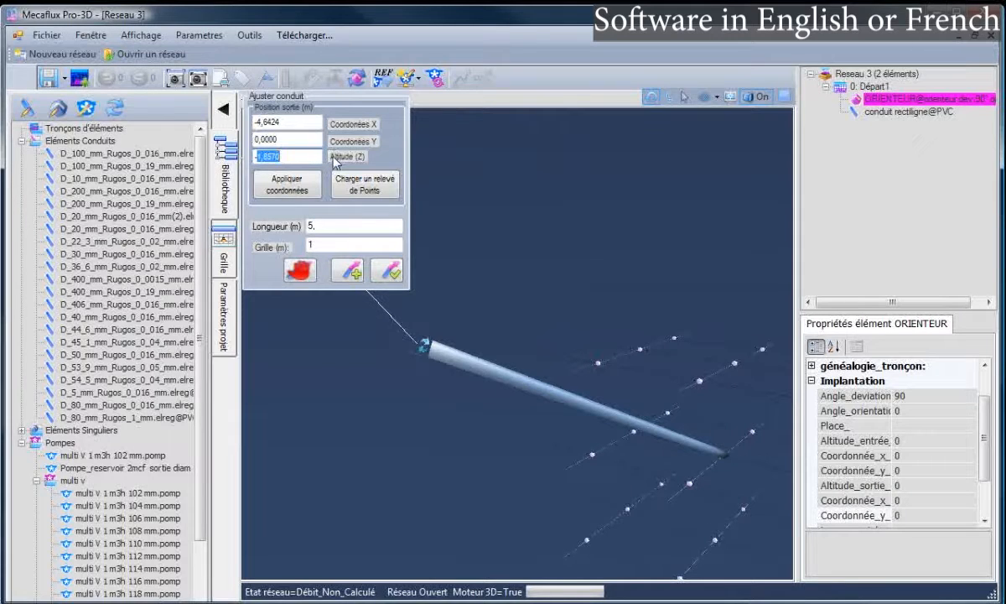
text(-2)
click(300, 189)
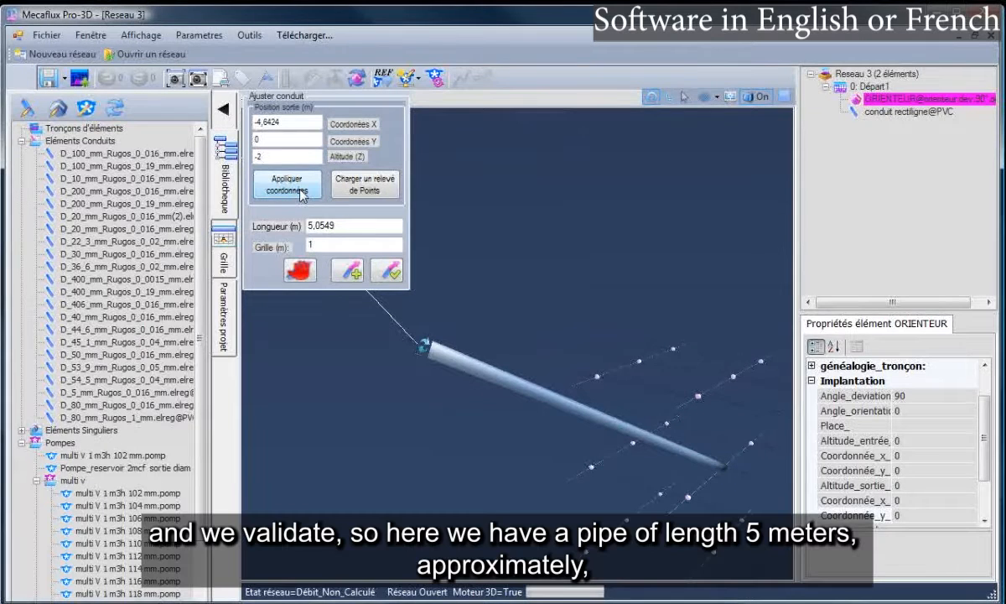
click(386, 270)
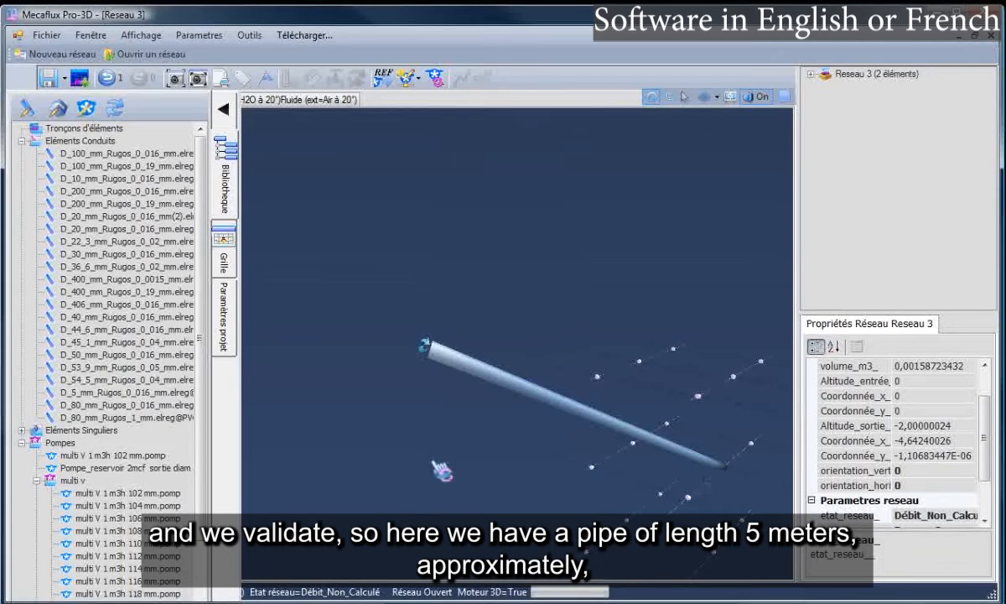
Step: Examine the placed conduit's properties for its length, inlet altitude and exit altitude
drag(420, 444, 522, 440)
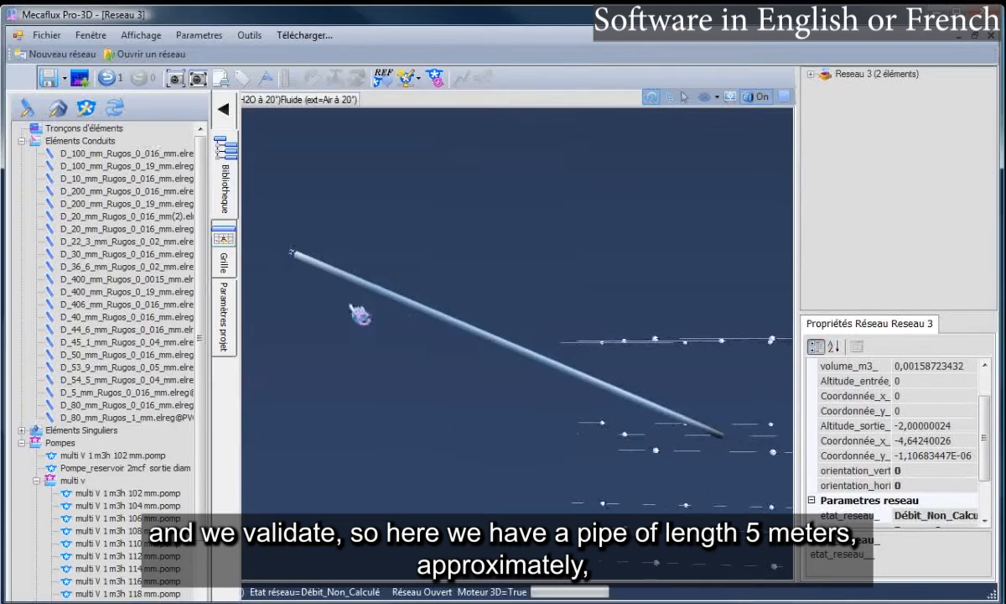
click(375, 291)
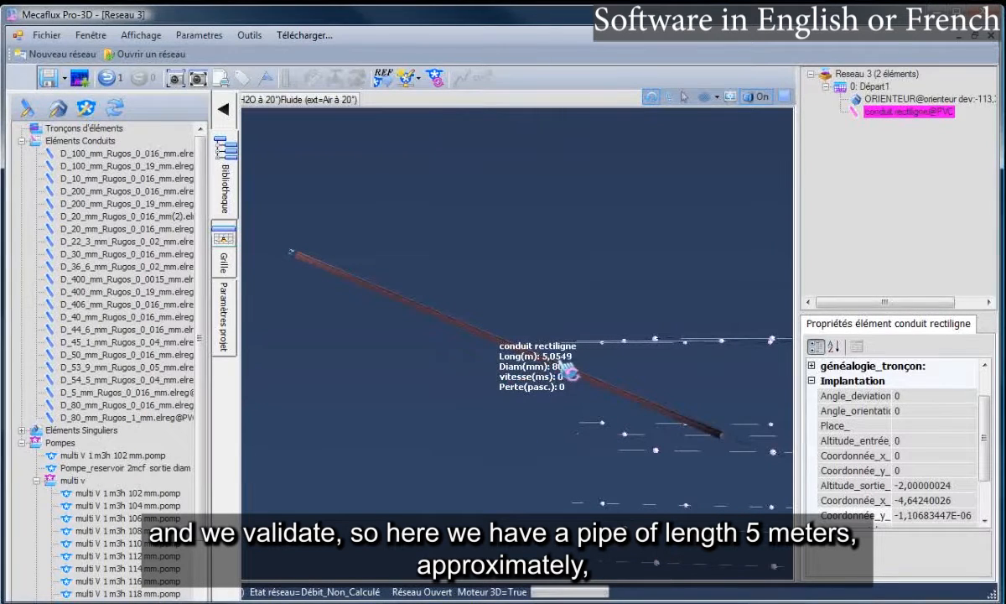
click(537, 462)
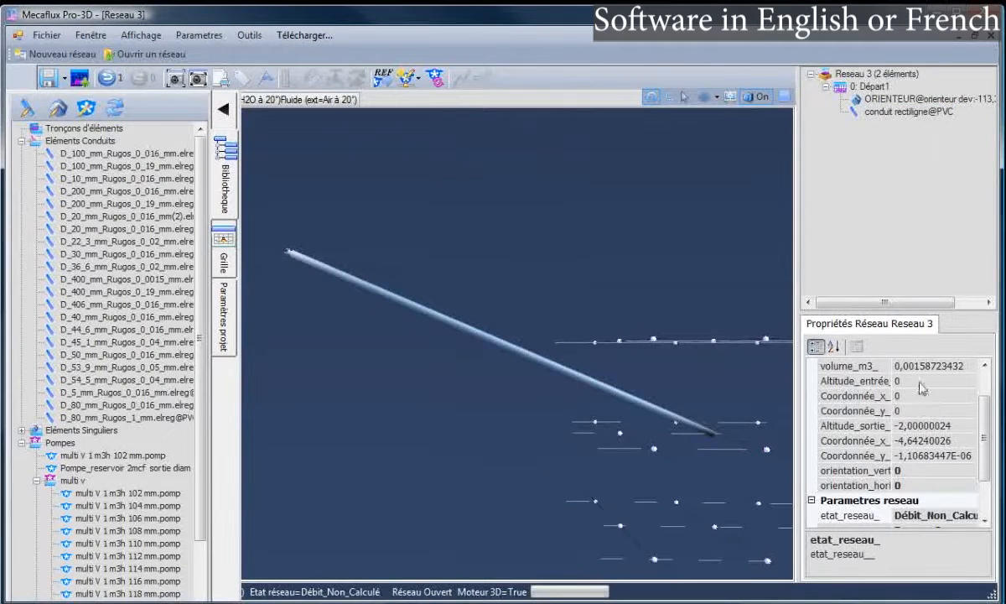
click(706, 427)
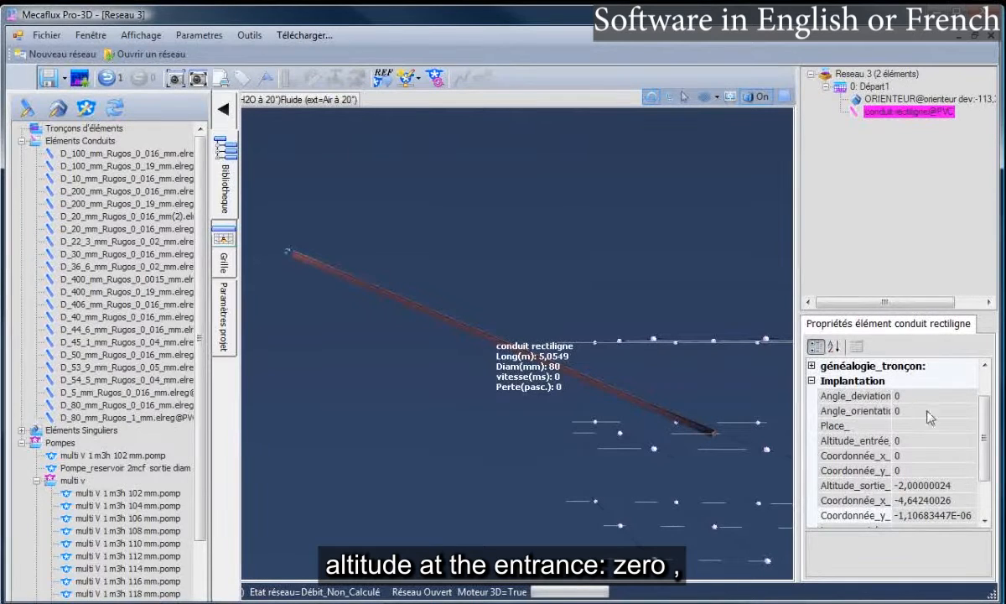
click(925, 485)
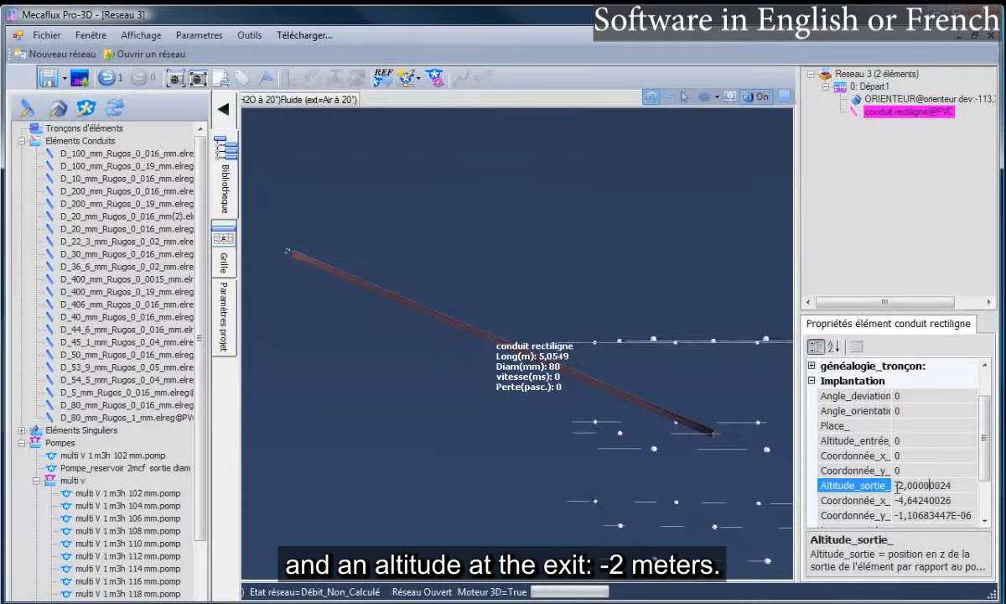
click(514, 455)
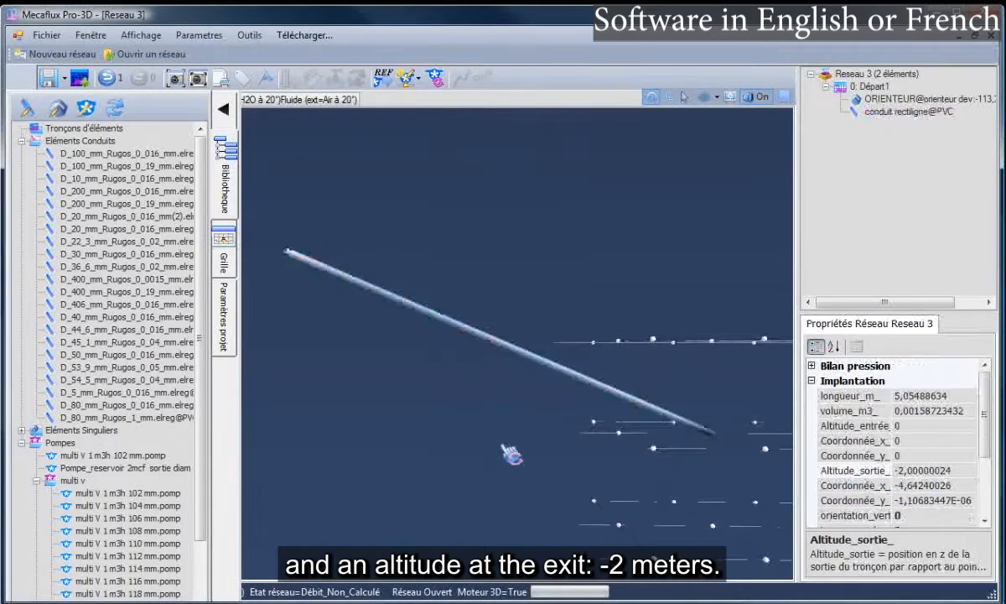
drag(474, 454, 449, 402)
mouse_move(357, 402)
mouse_down()
mouse_move(375, 402)
mouse_move(355, 402)
mouse_up()
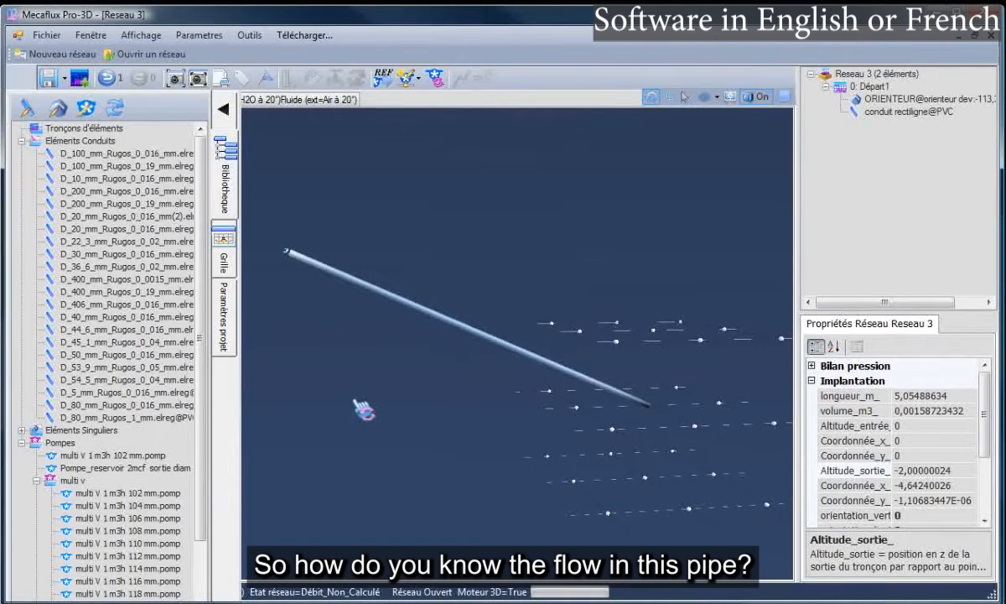
Step: Collapse the library and implant a gravity network water intake on the pipe to calculate its theoretical flow
click(223, 112)
drag(290, 346, 257, 356)
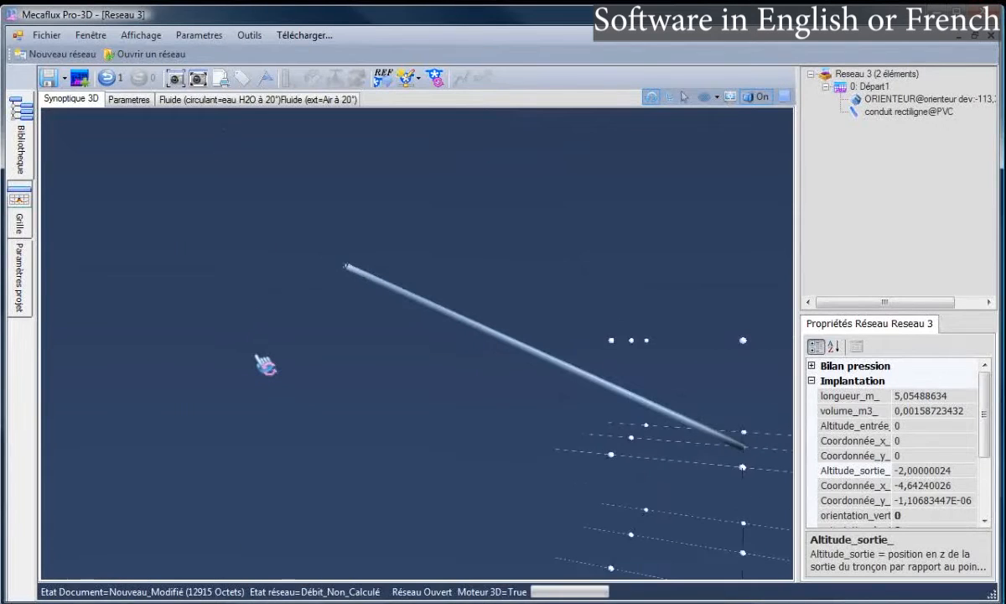
click(408, 78)
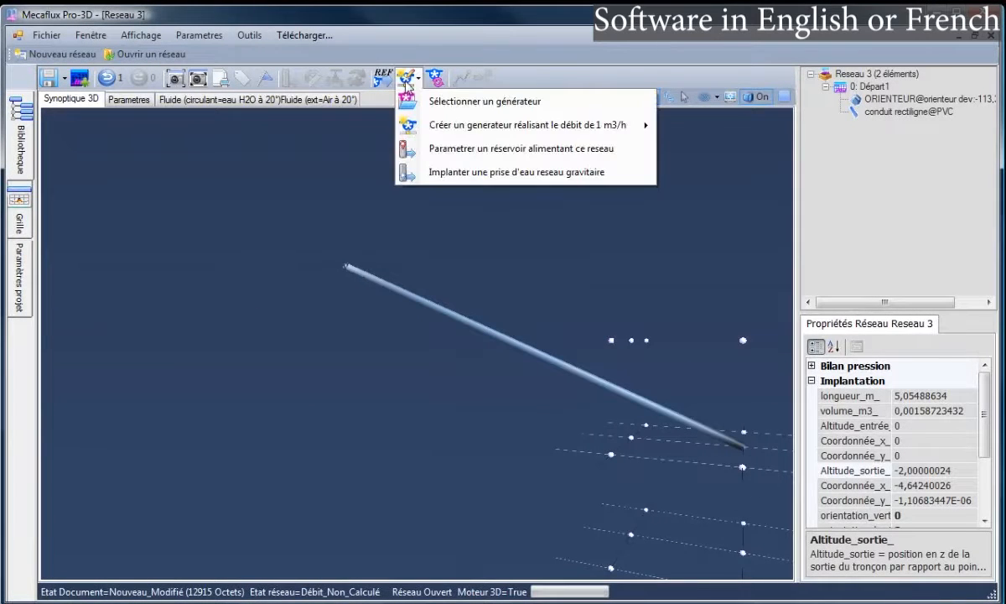
click(474, 174)
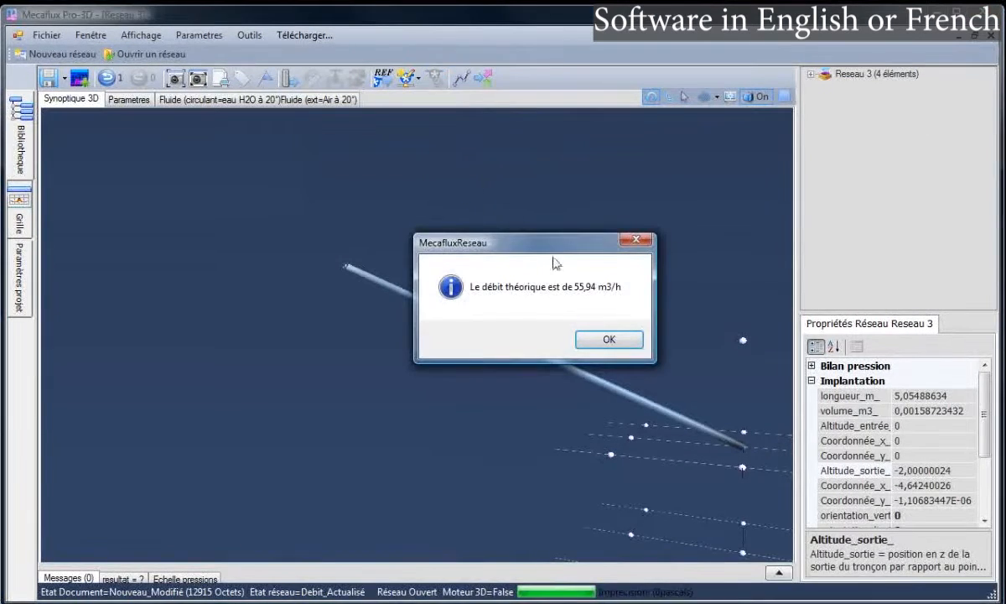
click(604, 339)
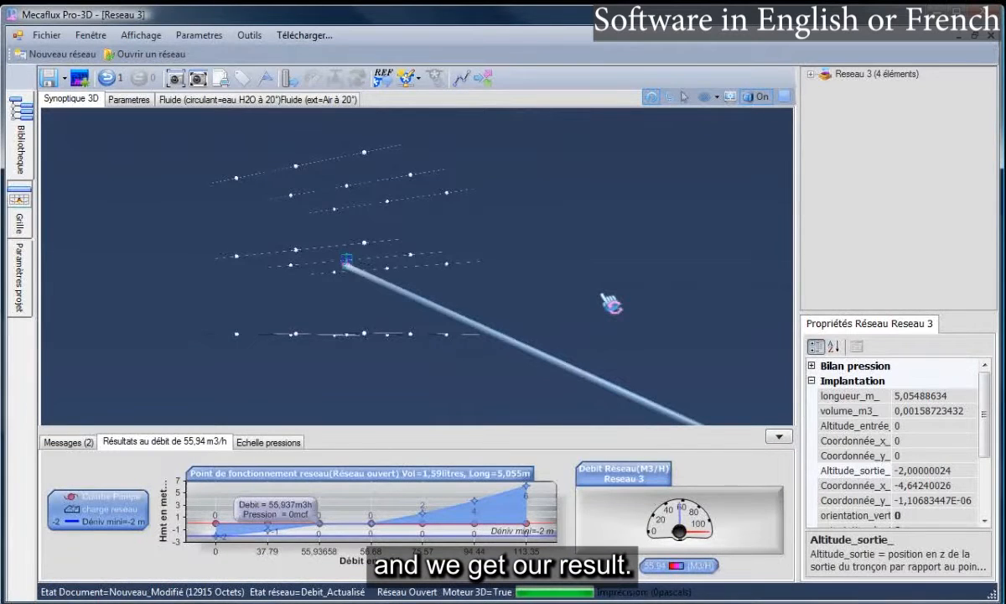
Step: Display the pressure scale in colour on the network and examine the pressures along the pipe from inlet to outlet
drag(283, 393, 336, 416)
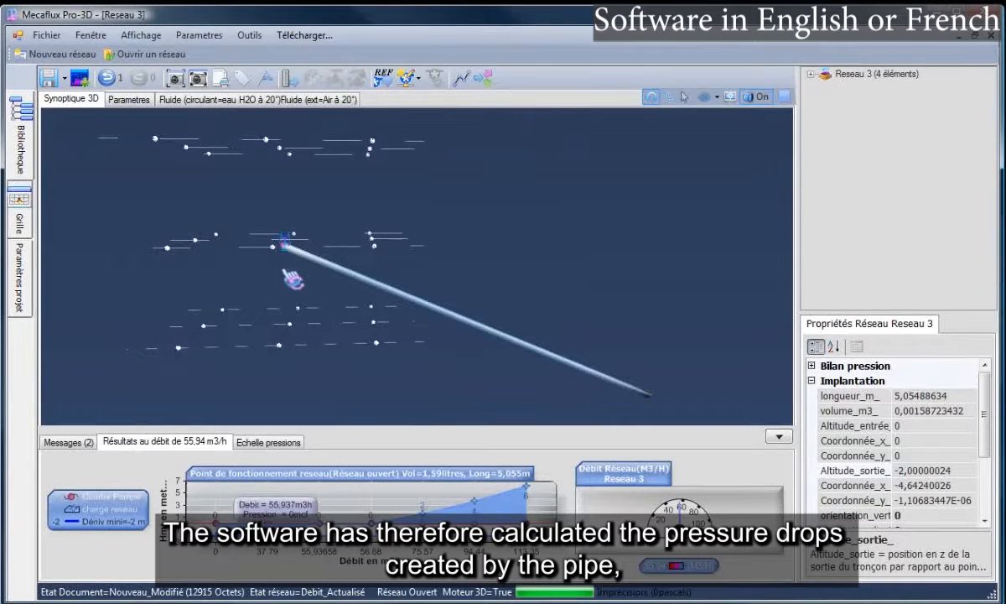
drag(520, 390, 509, 395)
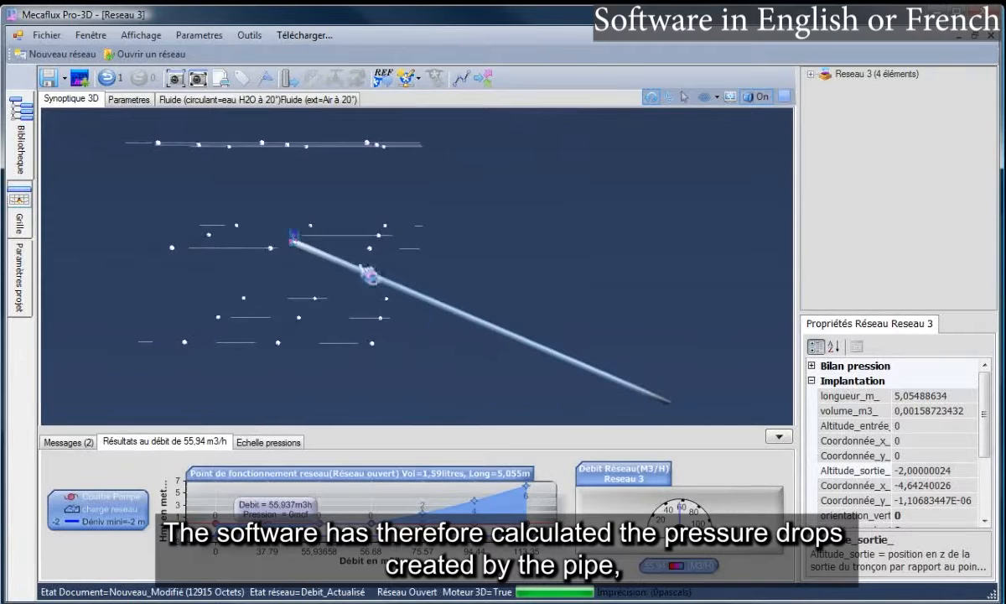
mouse_move(537, 297)
mouse_down()
mouse_move(521, 283)
mouse_move(544, 292)
mouse_up()
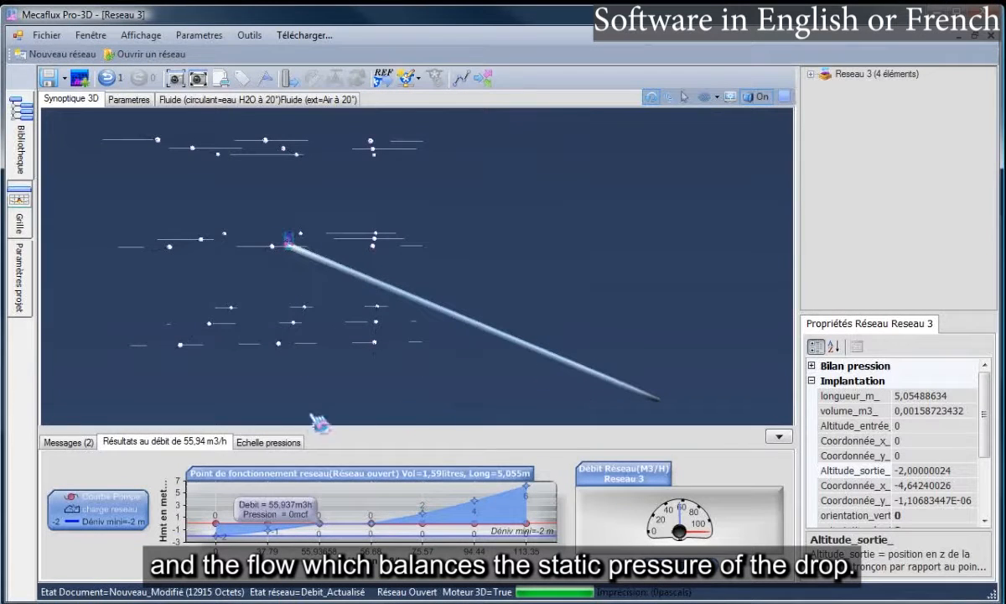
click(280, 443)
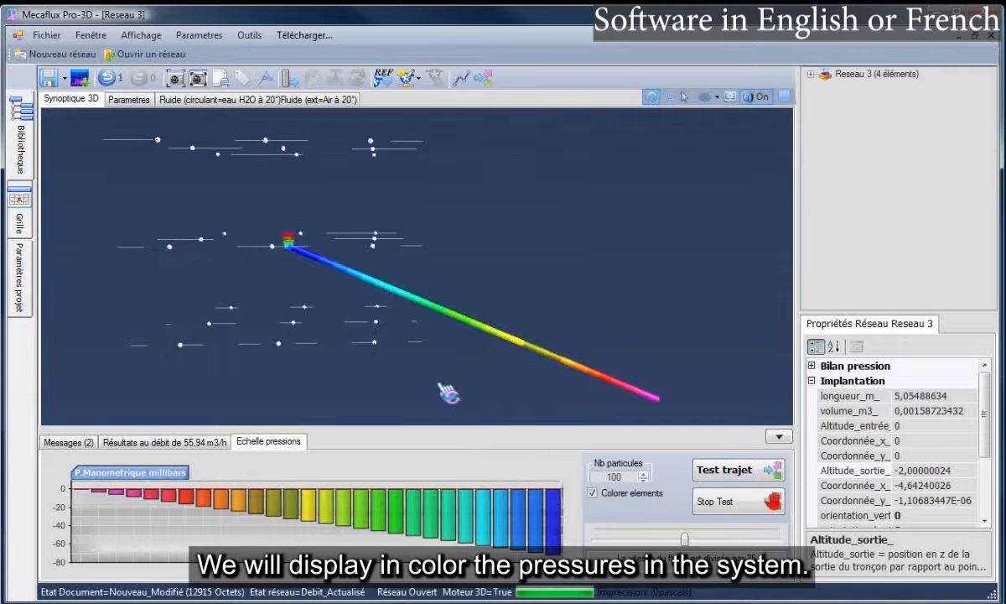
scroll(440, 386, up, 5)
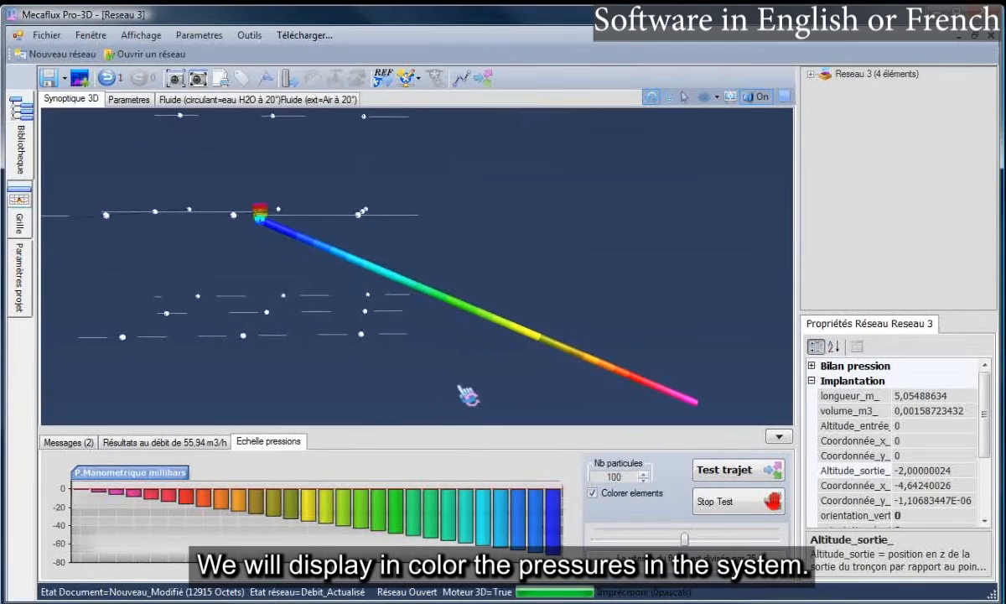
drag(467, 394, 477, 396)
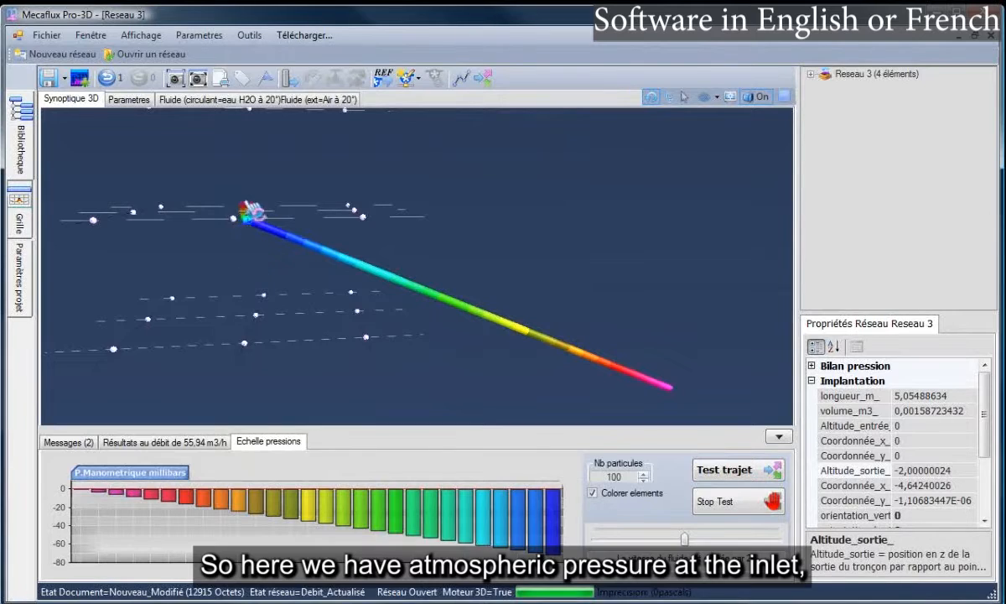
scroll(260, 218, up, 6)
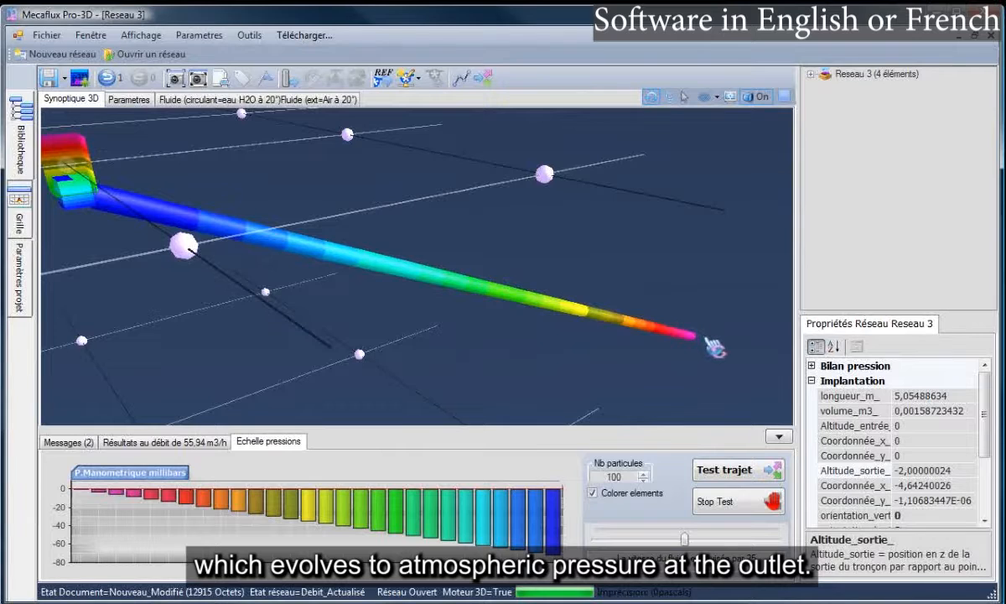
drag(715, 347, 745, 383)
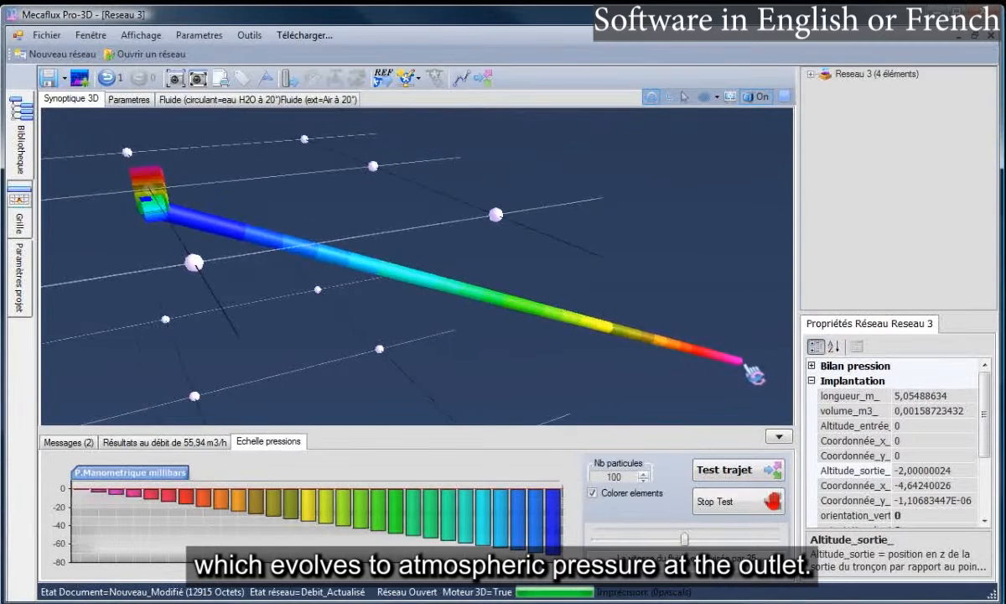
click(741, 364)
click(503, 384)
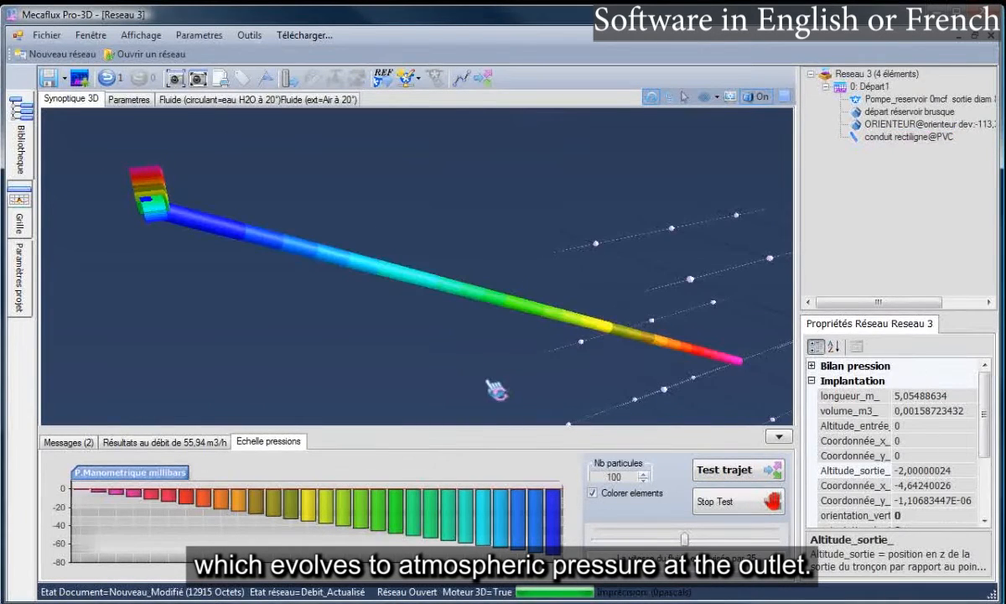
Step: Run the particle path test through the coloured pipe with the fluid speed divided by 8
drag(405, 375, 408, 370)
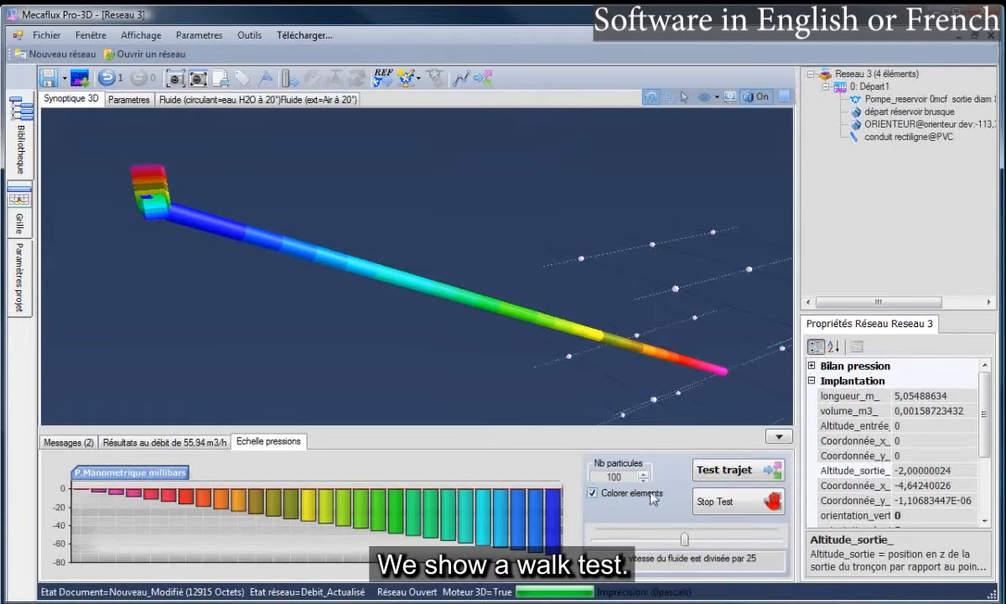
click(723, 505)
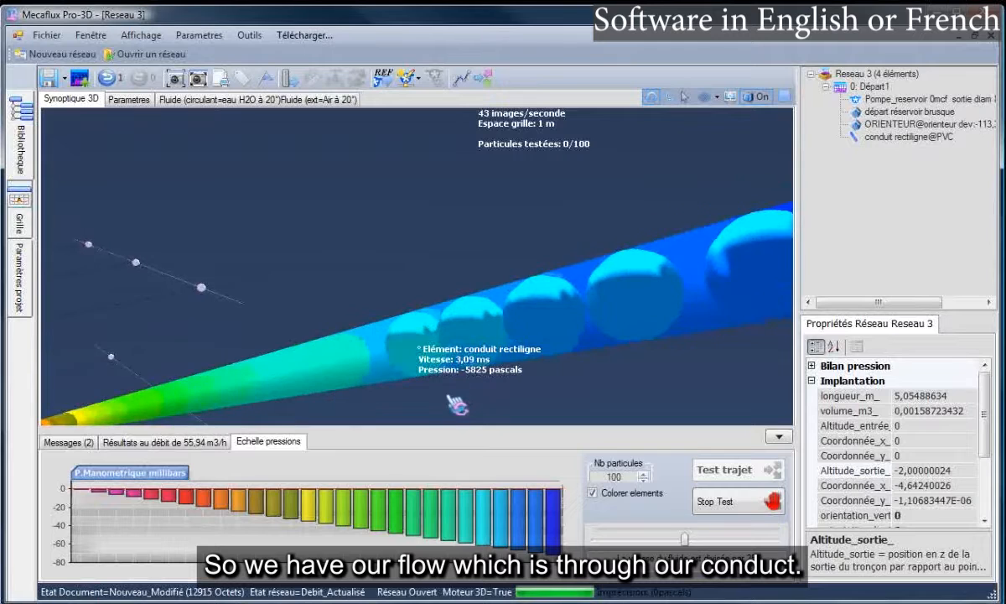
drag(685, 541, 620, 535)
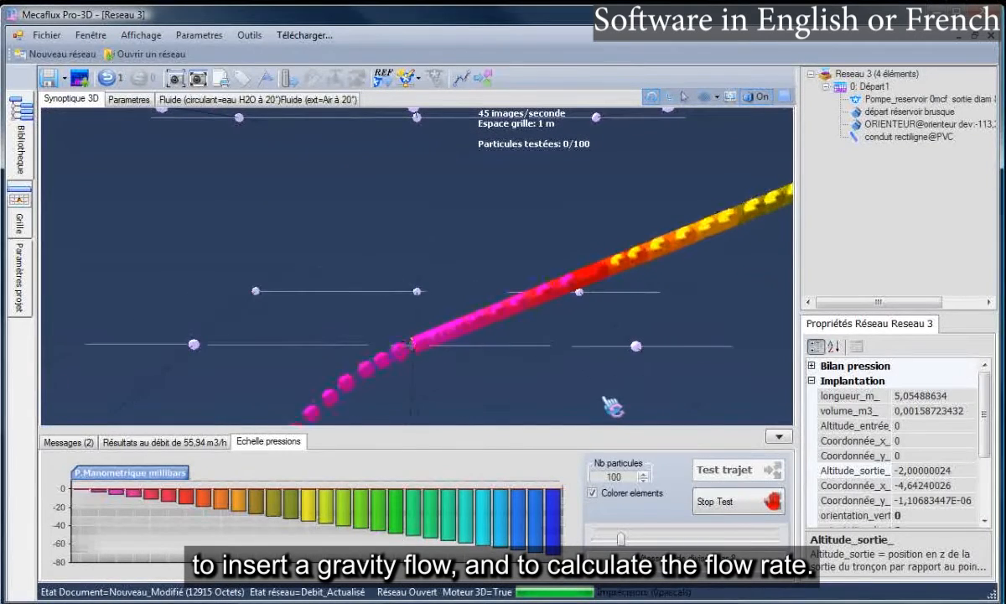
Step: Examine the detailed flow results for the straight PVC conduit and for the whole network
click(199, 443)
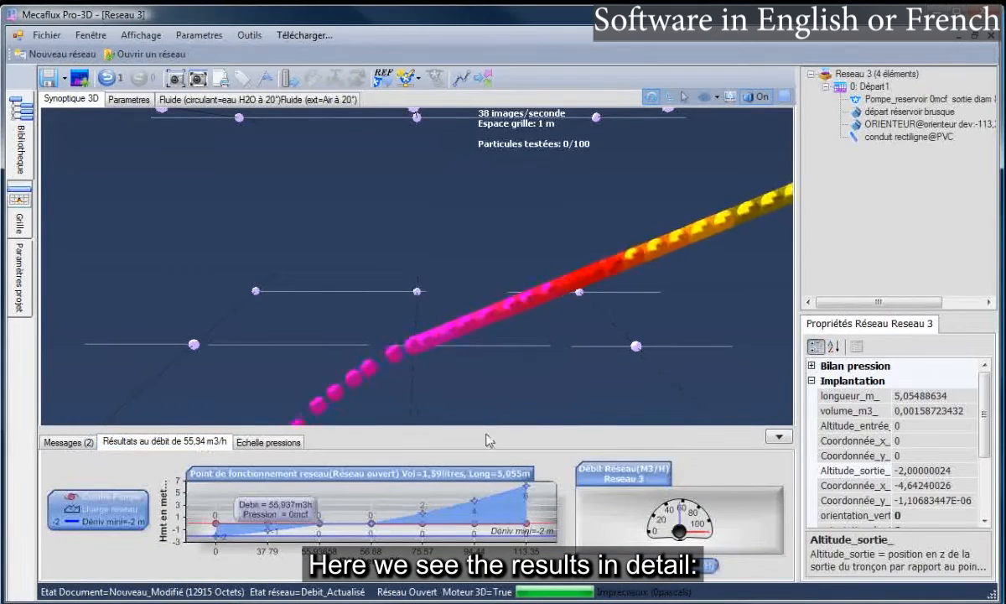
click(569, 301)
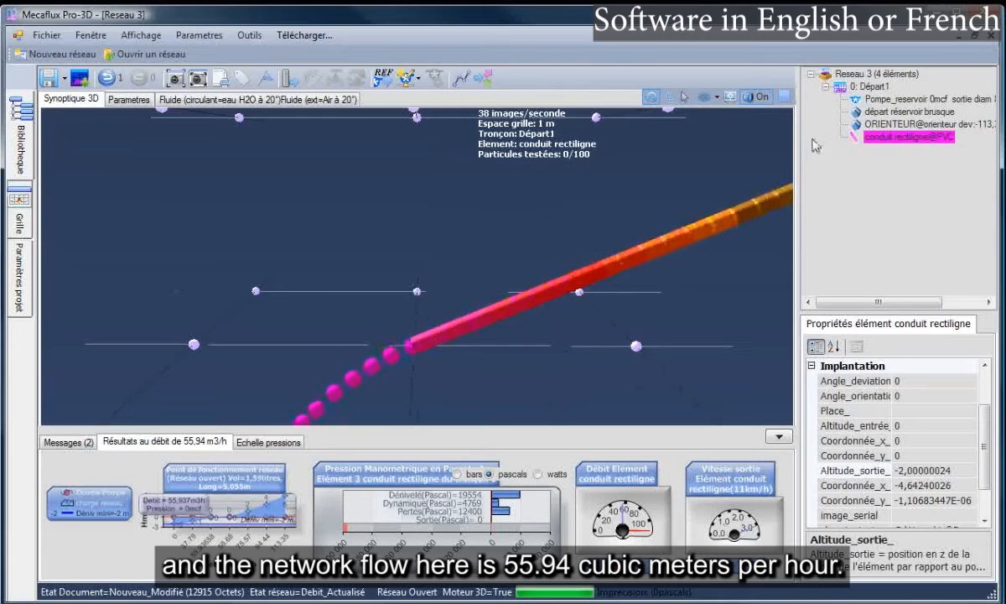
click(532, 266)
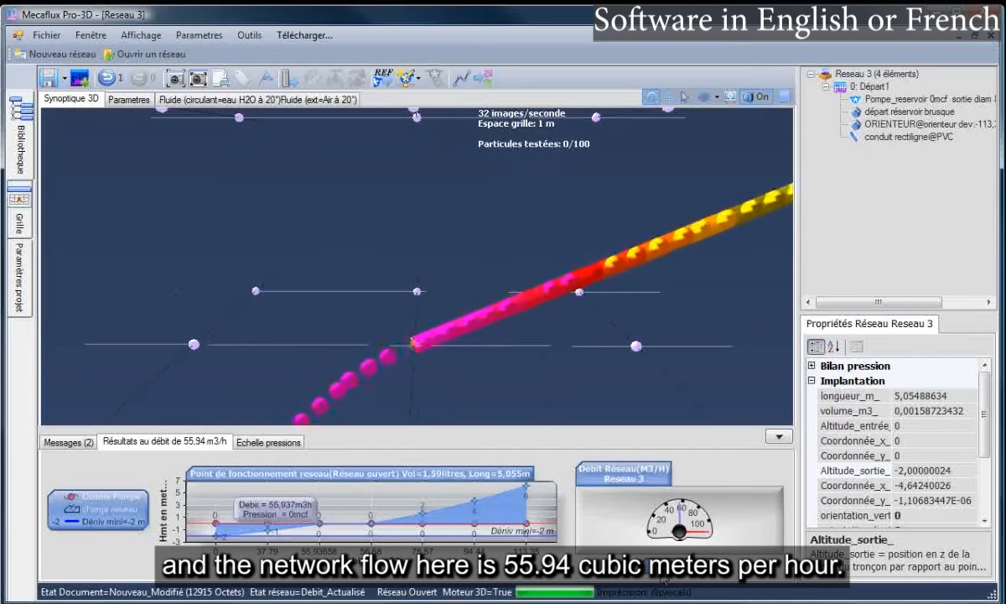
Step: Return to the pressure scale, stop the particle path test and view the whole coloured pipe
drag(665, 376, 484, 248)
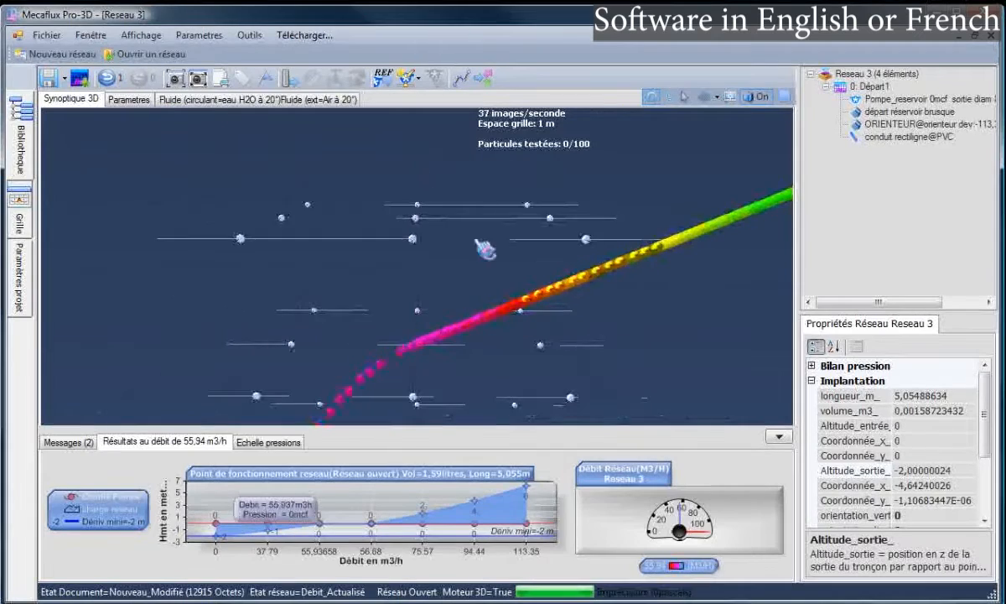
drag(447, 345, 602, 427)
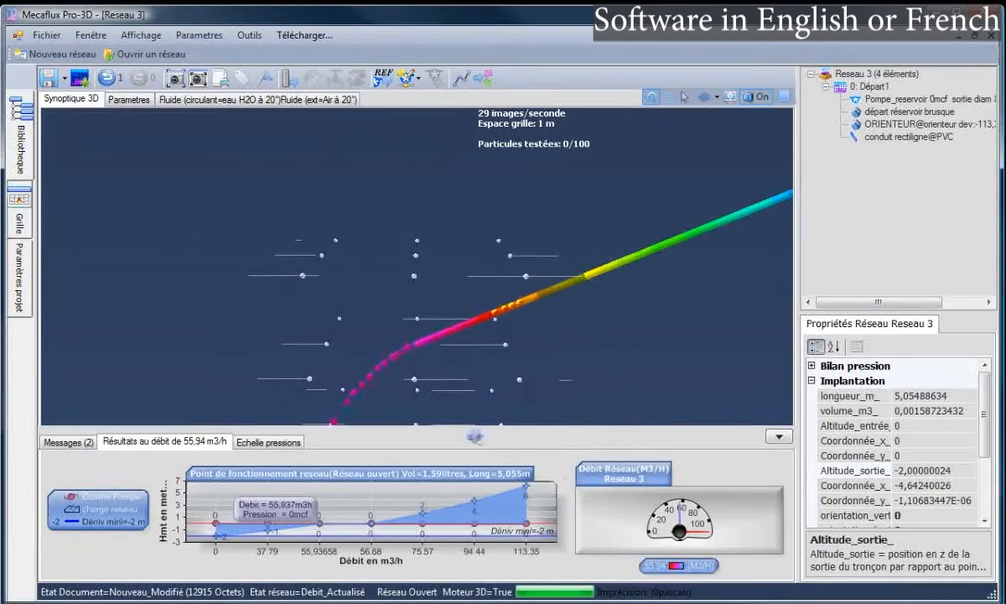
click(269, 443)
click(688, 501)
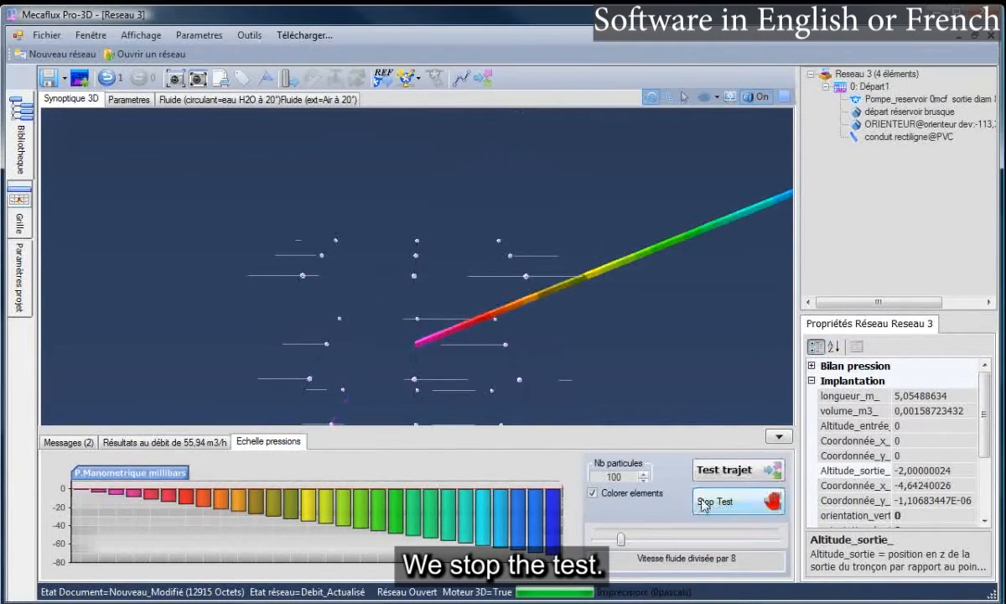
drag(731, 247, 384, 373)
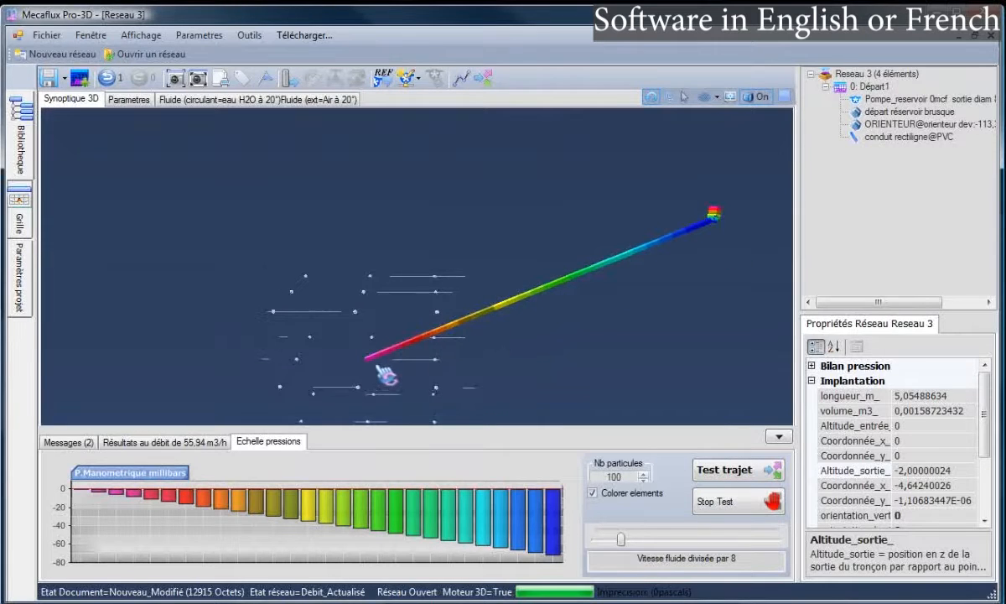
Step: Continue the network after the PVC pipe with a rising conduit 1.4142 m long, ending at X -5.6424, Y 0 and altitude -1 m
scroll(384, 373, up, 3)
right_click(382, 364)
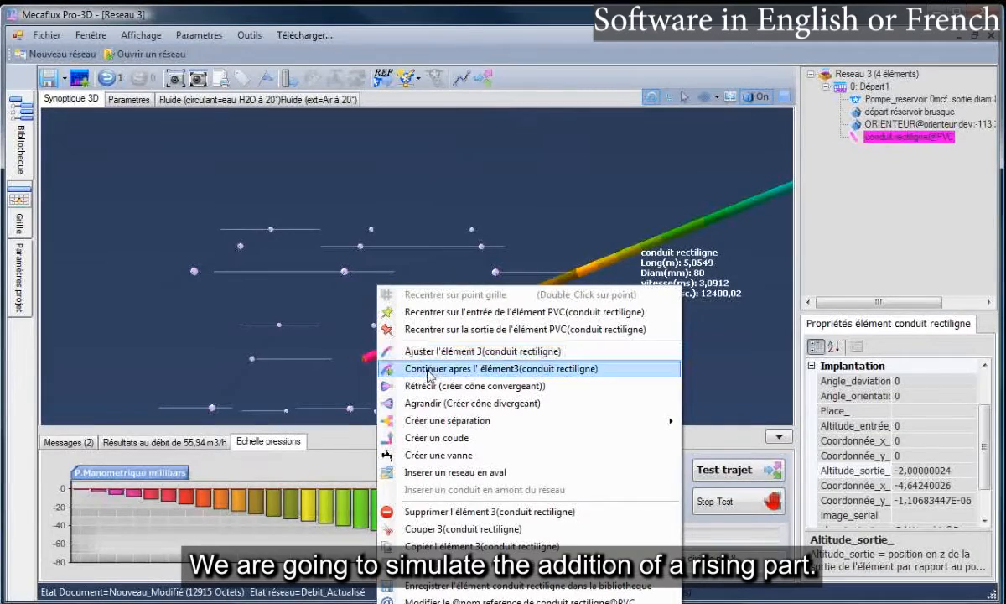
click(418, 369)
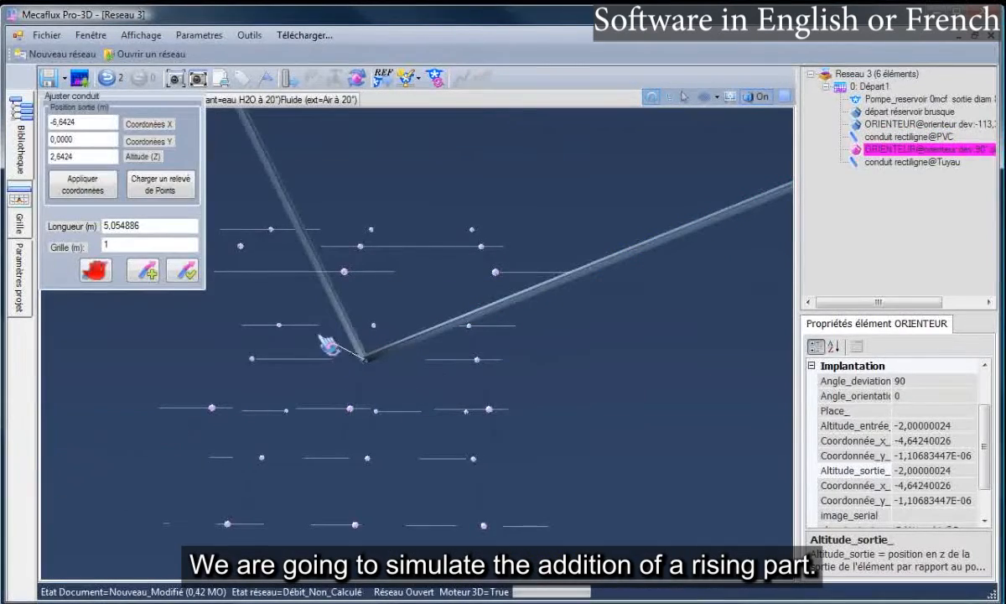
mouse_move(307, 325)
middle_down()
mouse_move(264, 331)
mouse_move(299, 337)
middle_up()
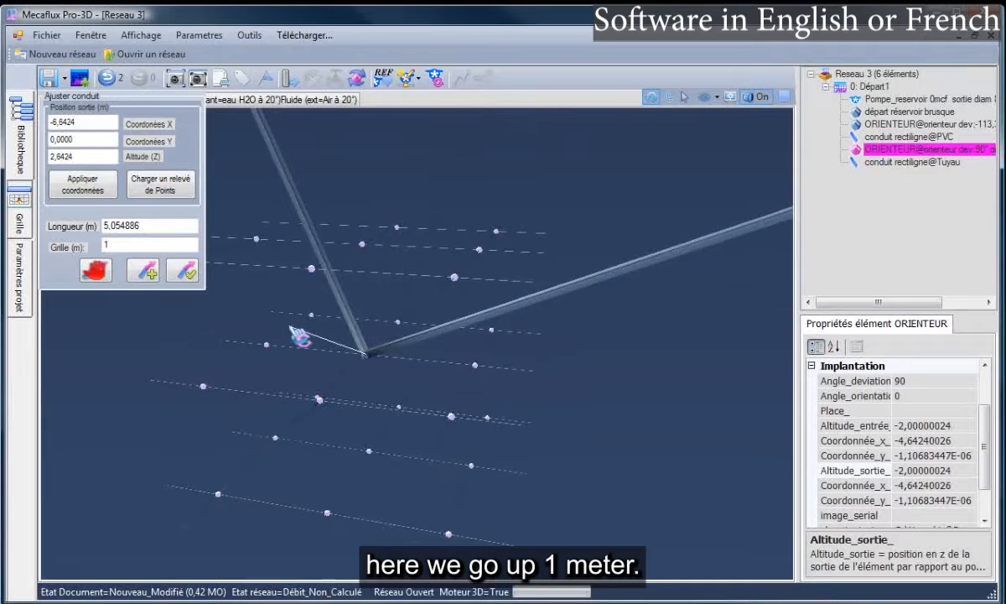
click(257, 241)
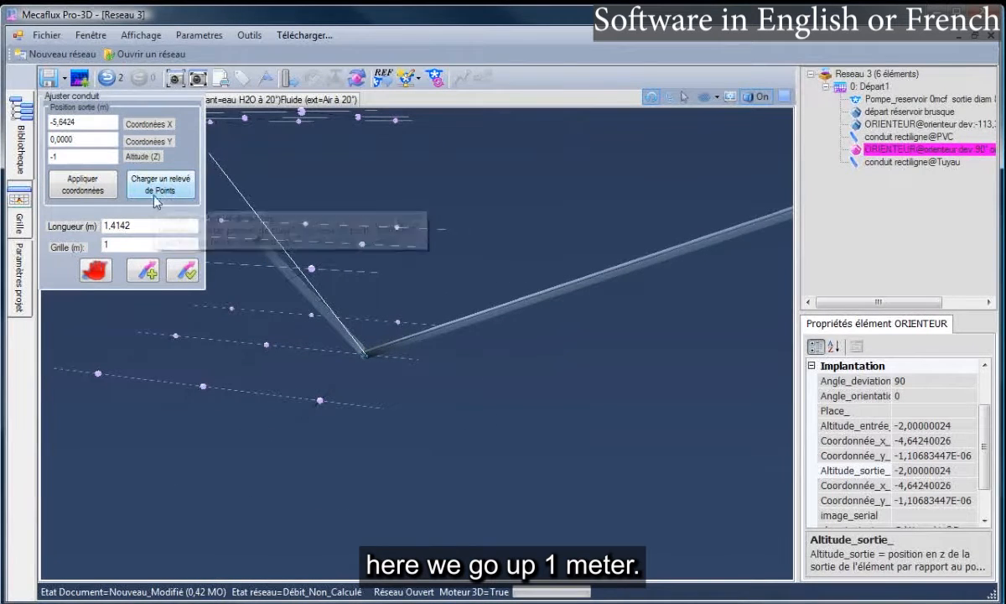
click(183, 270)
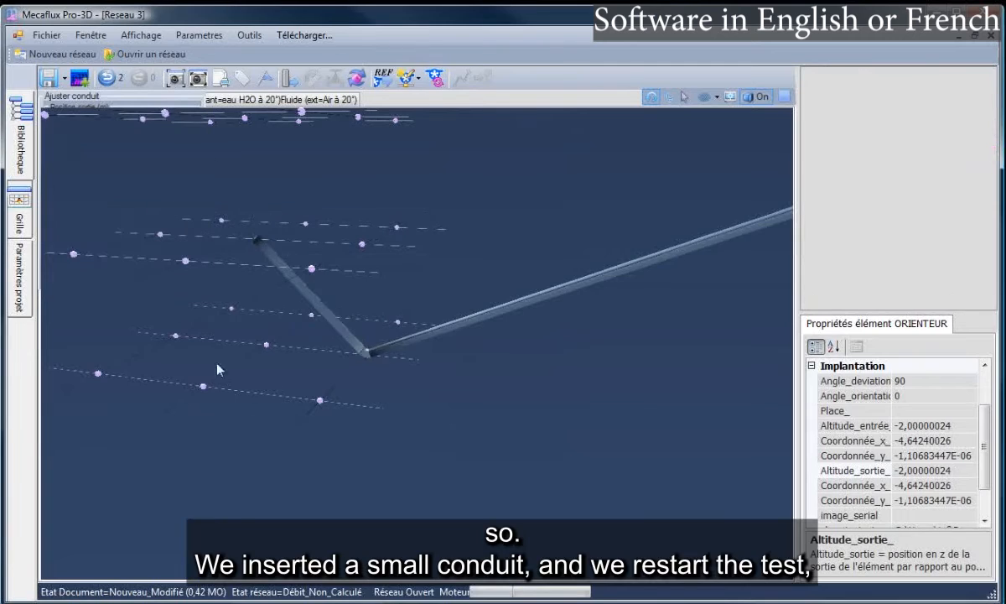
Step: Implant a gravity water intake on the extended network to recalculate its theoretical flow, and dismiss the result message
drag(360, 472, 461, 216)
click(419, 81)
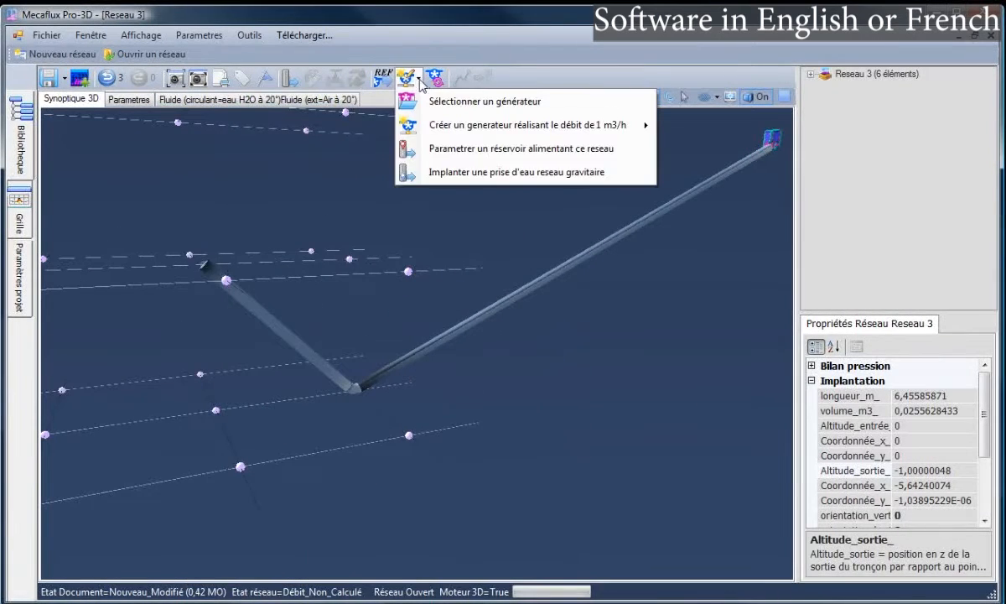
click(472, 174)
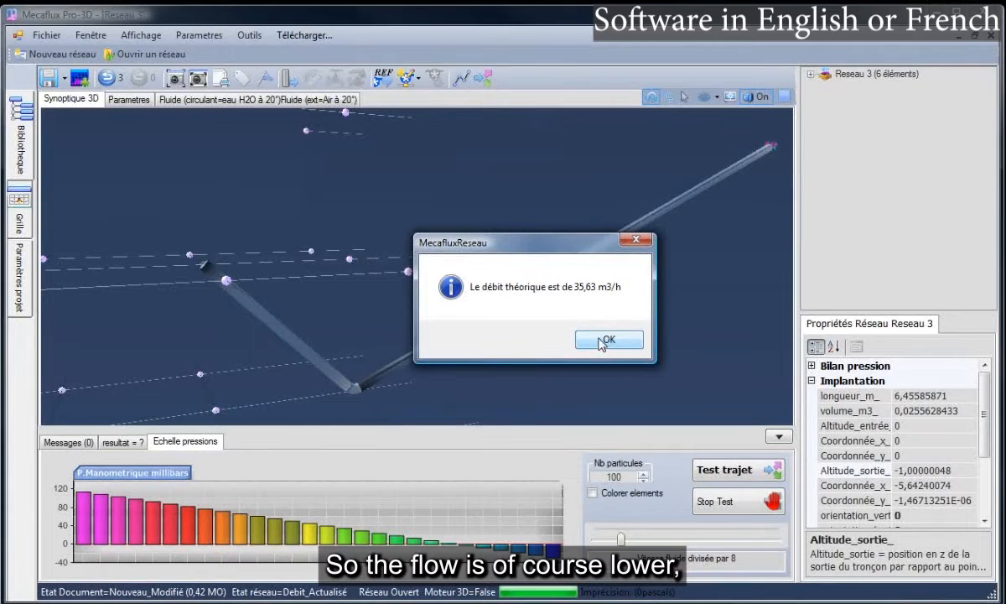
drag(571, 244, 667, 281)
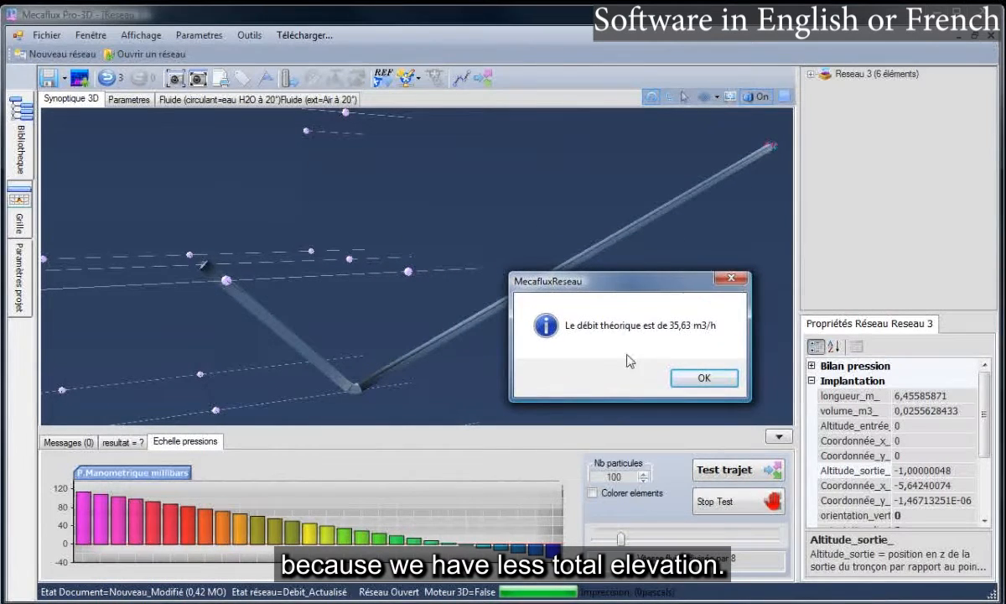
click(707, 378)
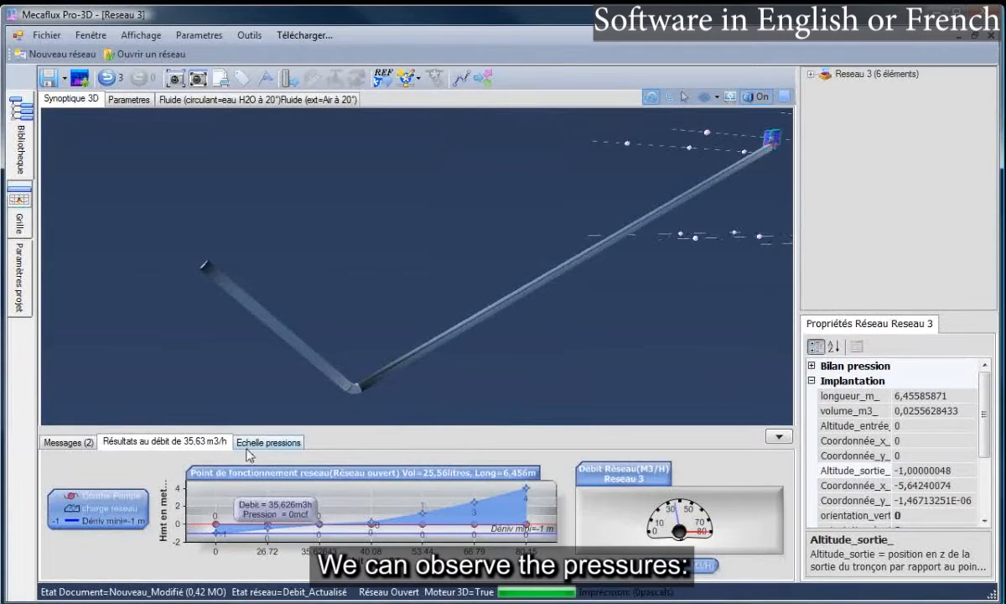
Step: Colour the extended network by the pressure scale and examine the pressures at the inlet, the low elbow and the outlet
click(252, 445)
click(594, 493)
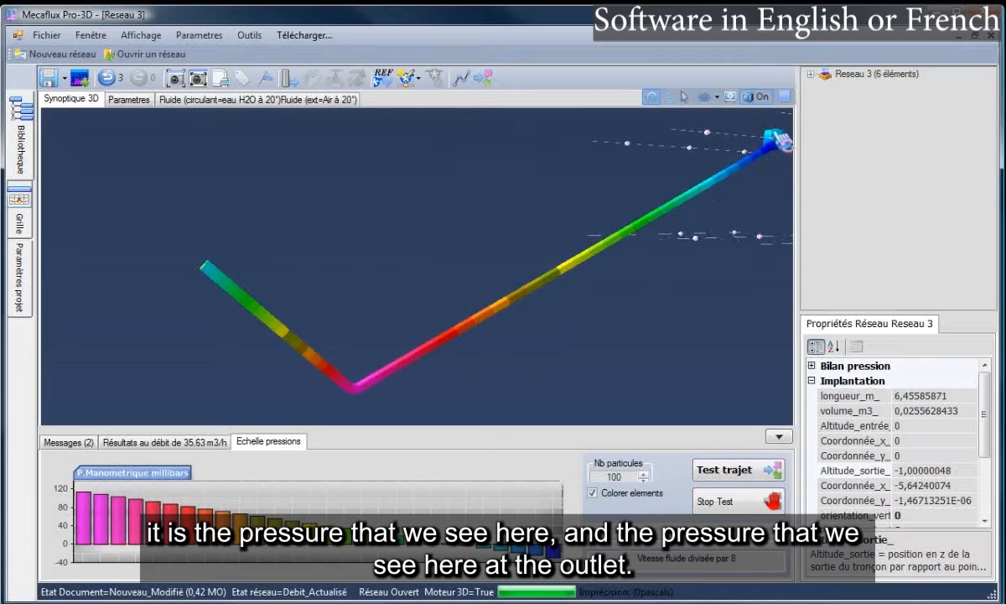
drag(190, 296, 521, 308)
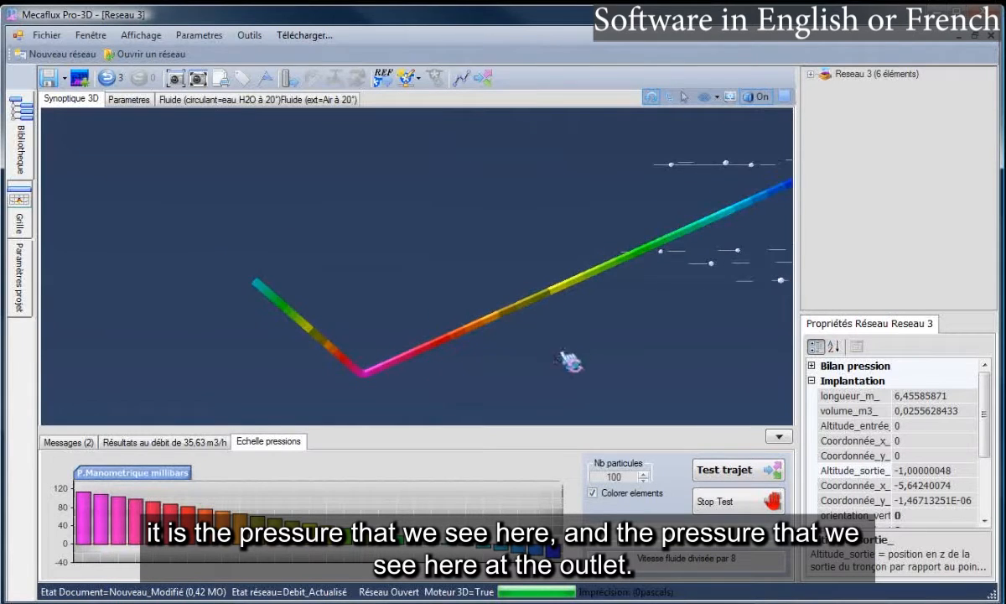
drag(571, 363, 599, 369)
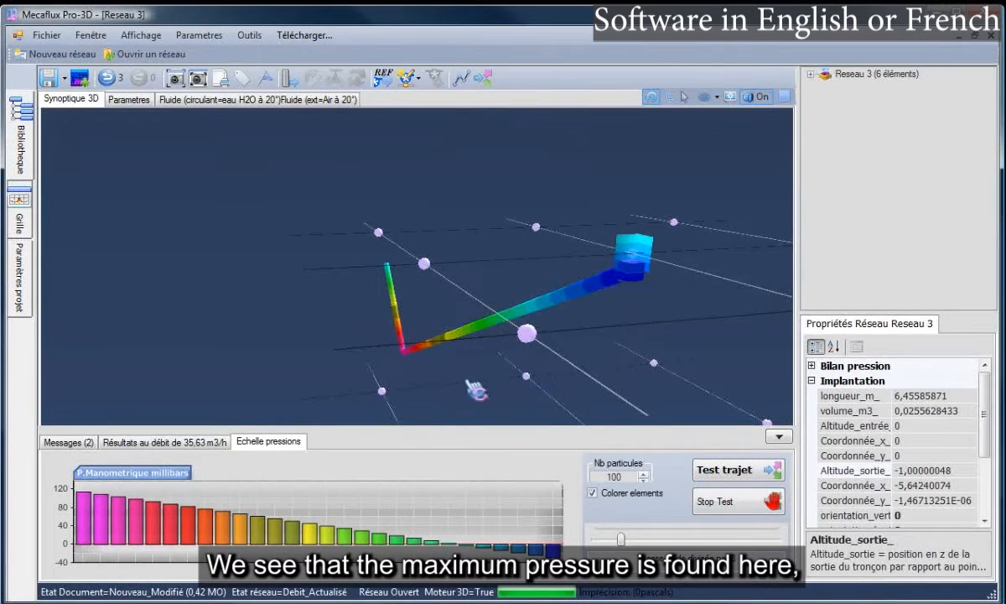
drag(475, 388, 489, 386)
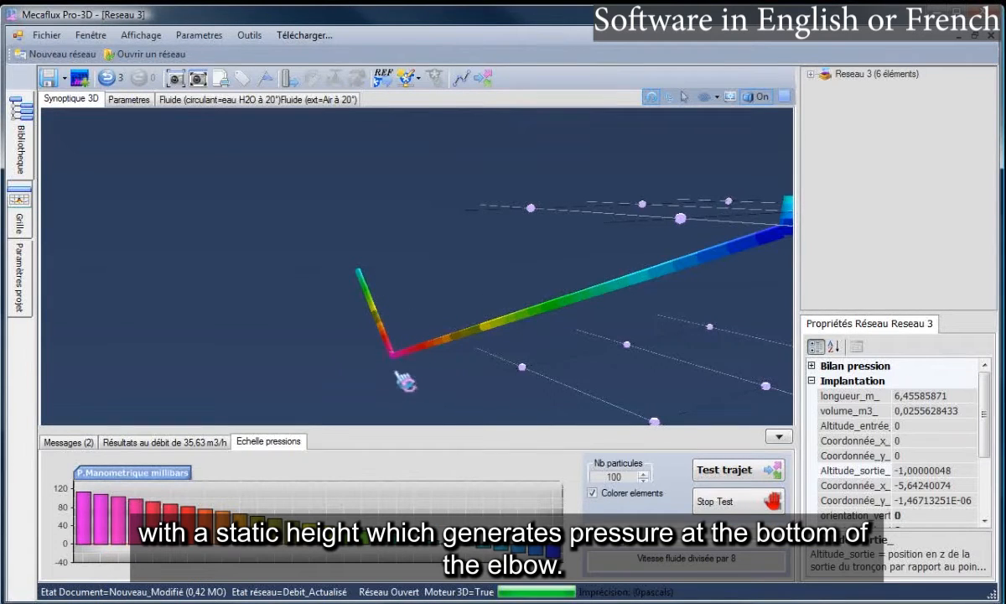
drag(396, 372, 447, 371)
Step: Run the particle path test with the fluid speed divided by 3.1 and show the network's flow results alongside it
click(731, 482)
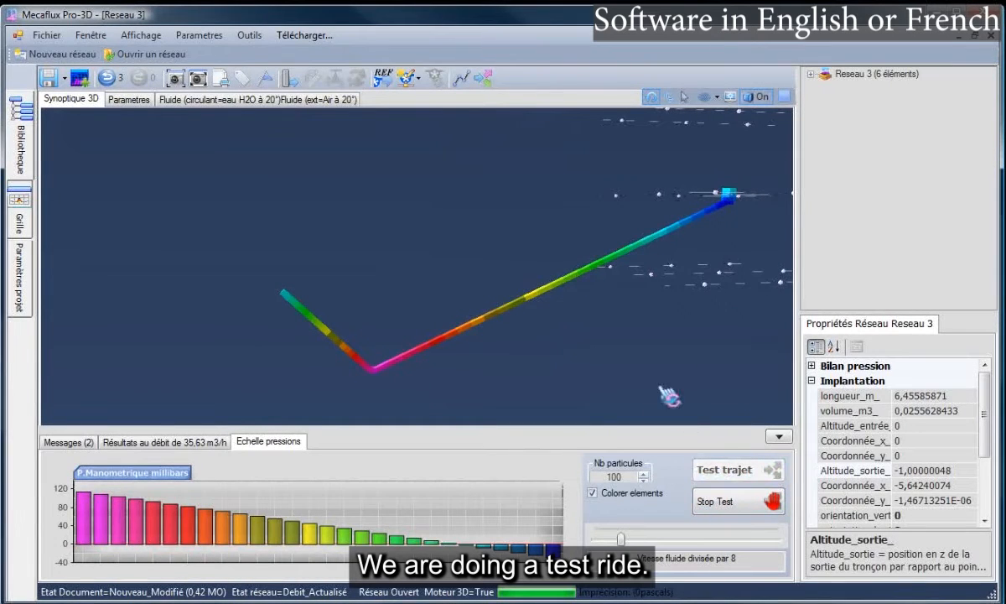
drag(621, 538, 602, 539)
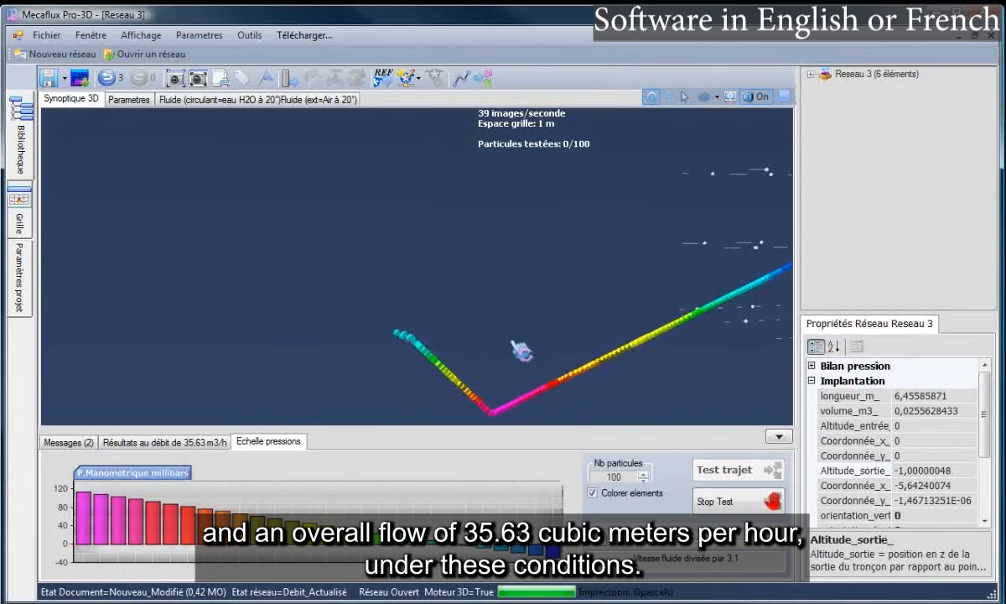
click(225, 442)
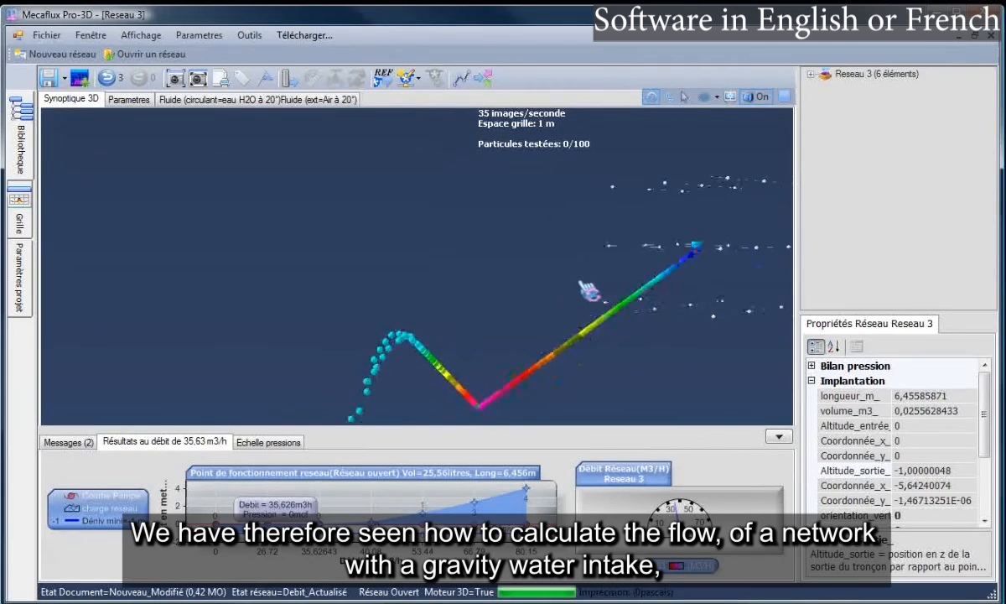
scroll(626, 367, up, 2)
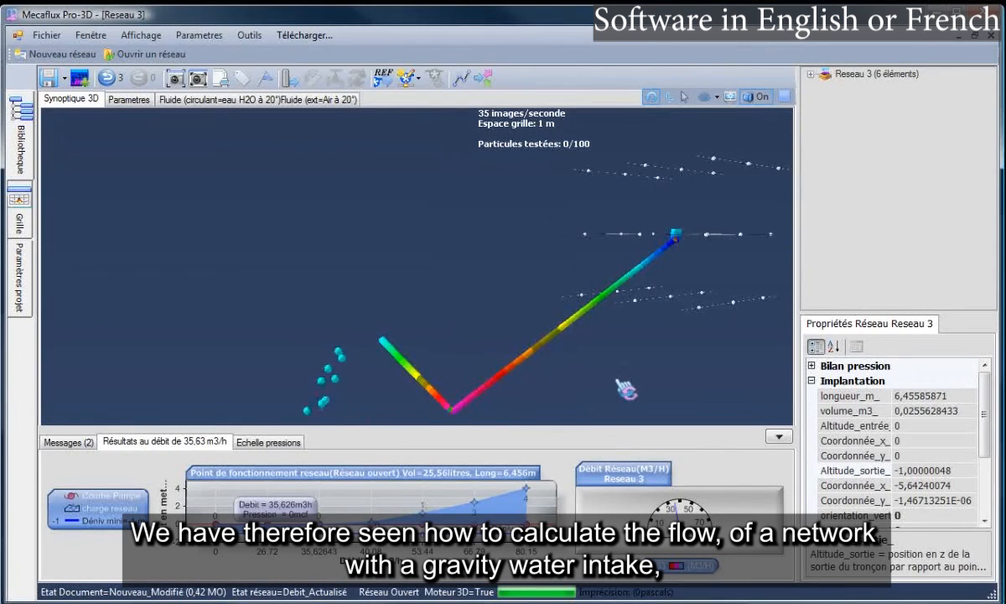
mouse_move(618, 378)
mouse_down()
mouse_move(543, 367)
mouse_move(609, 381)
mouse_up()
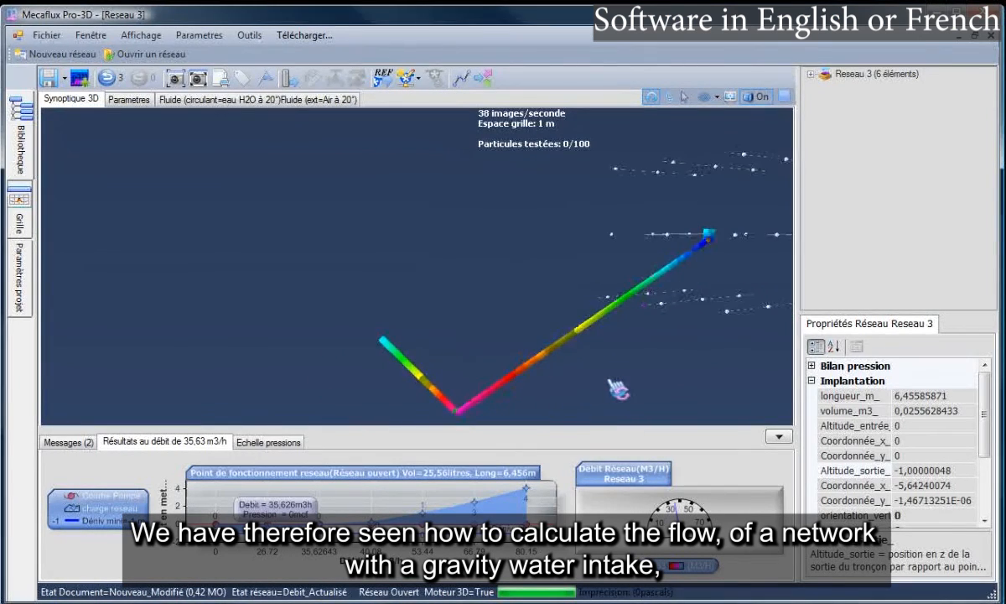